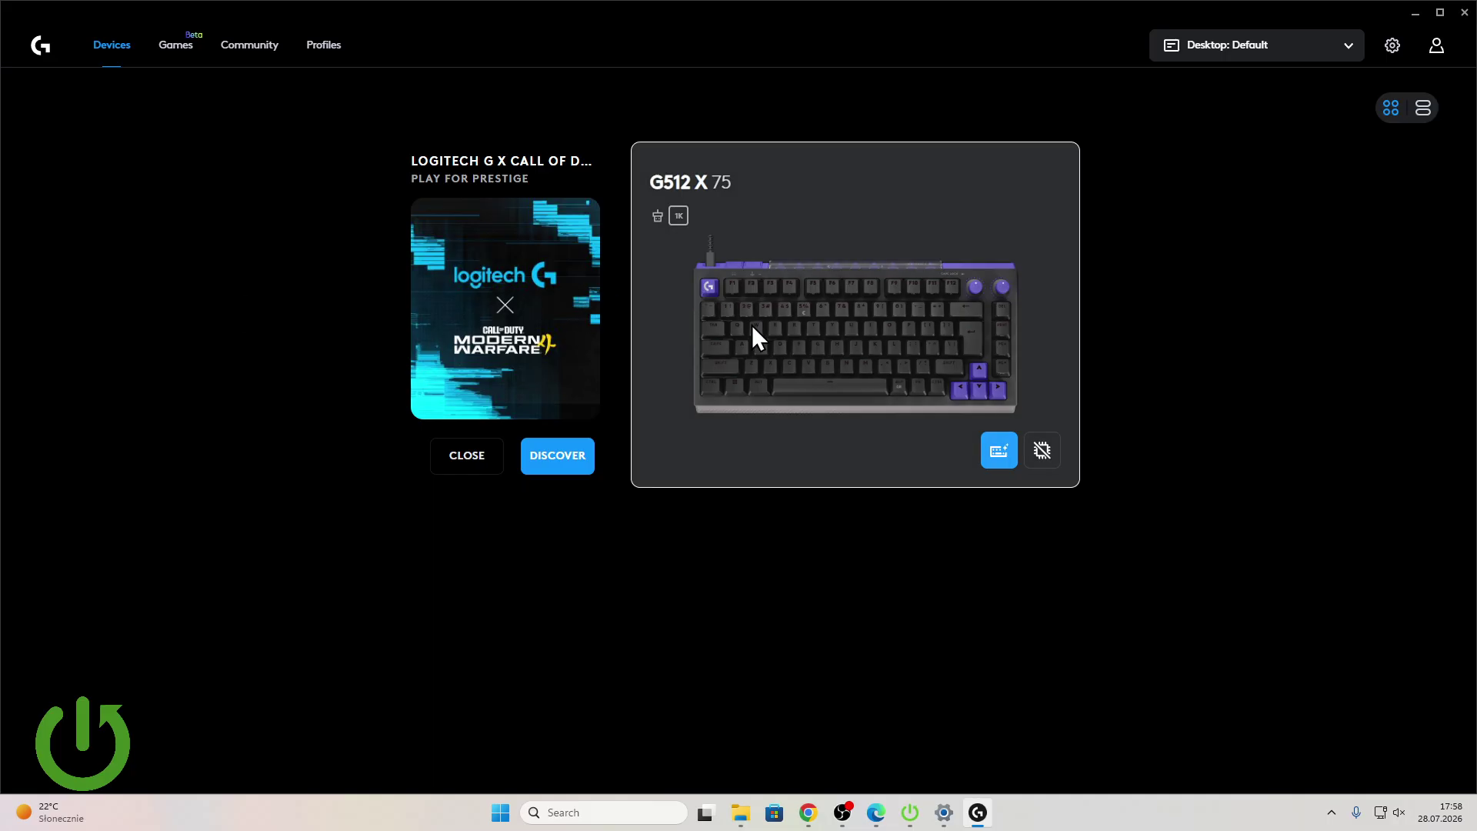
Step: Open the G512 X 75 keyboard's key assignments and look through the FN, G-Shift and Base layers
{"action": "left_click", "coordinate": [751, 325]}
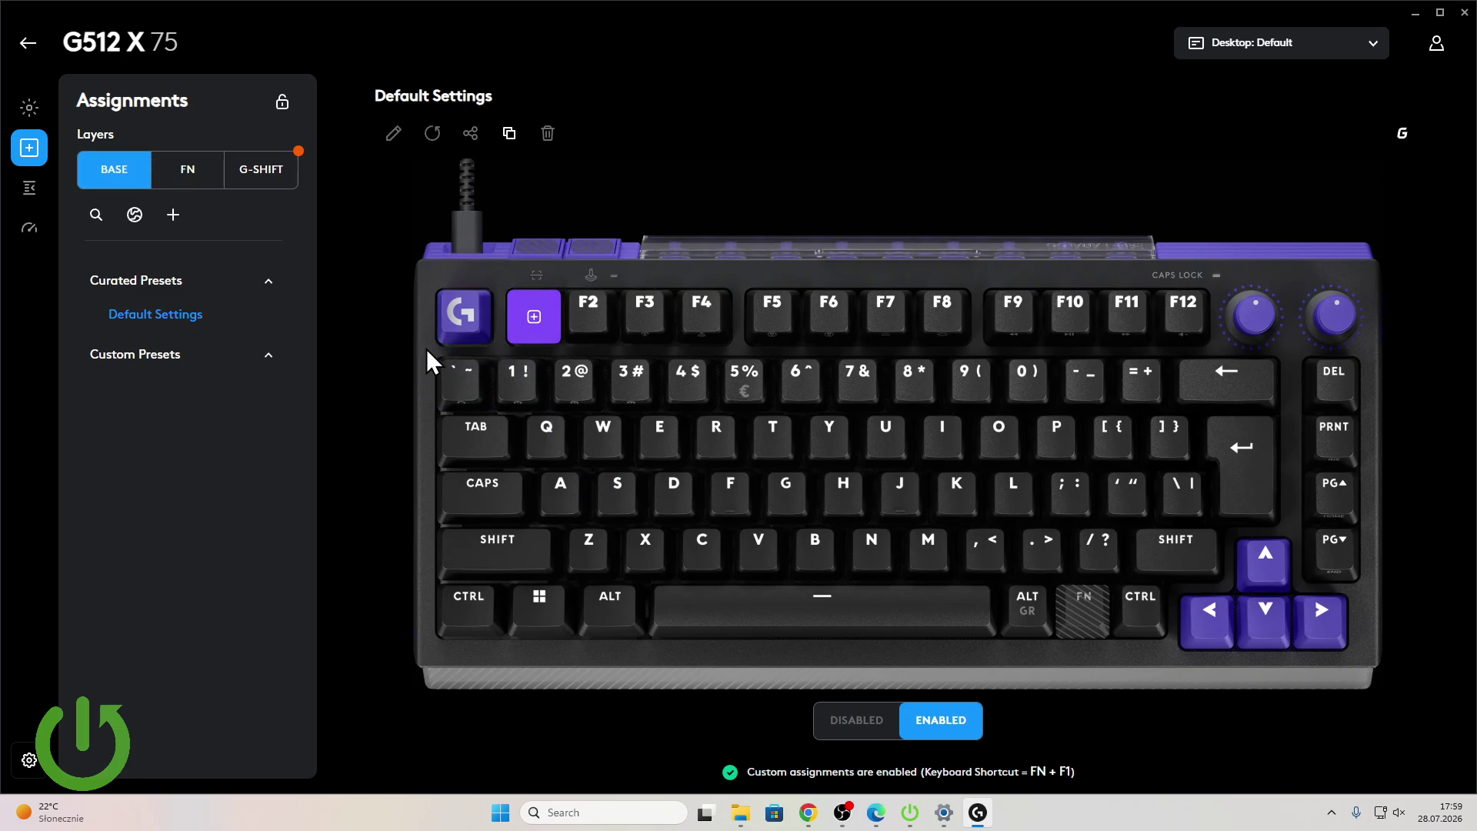
{"action": "left_click", "coordinate": [190, 185]}
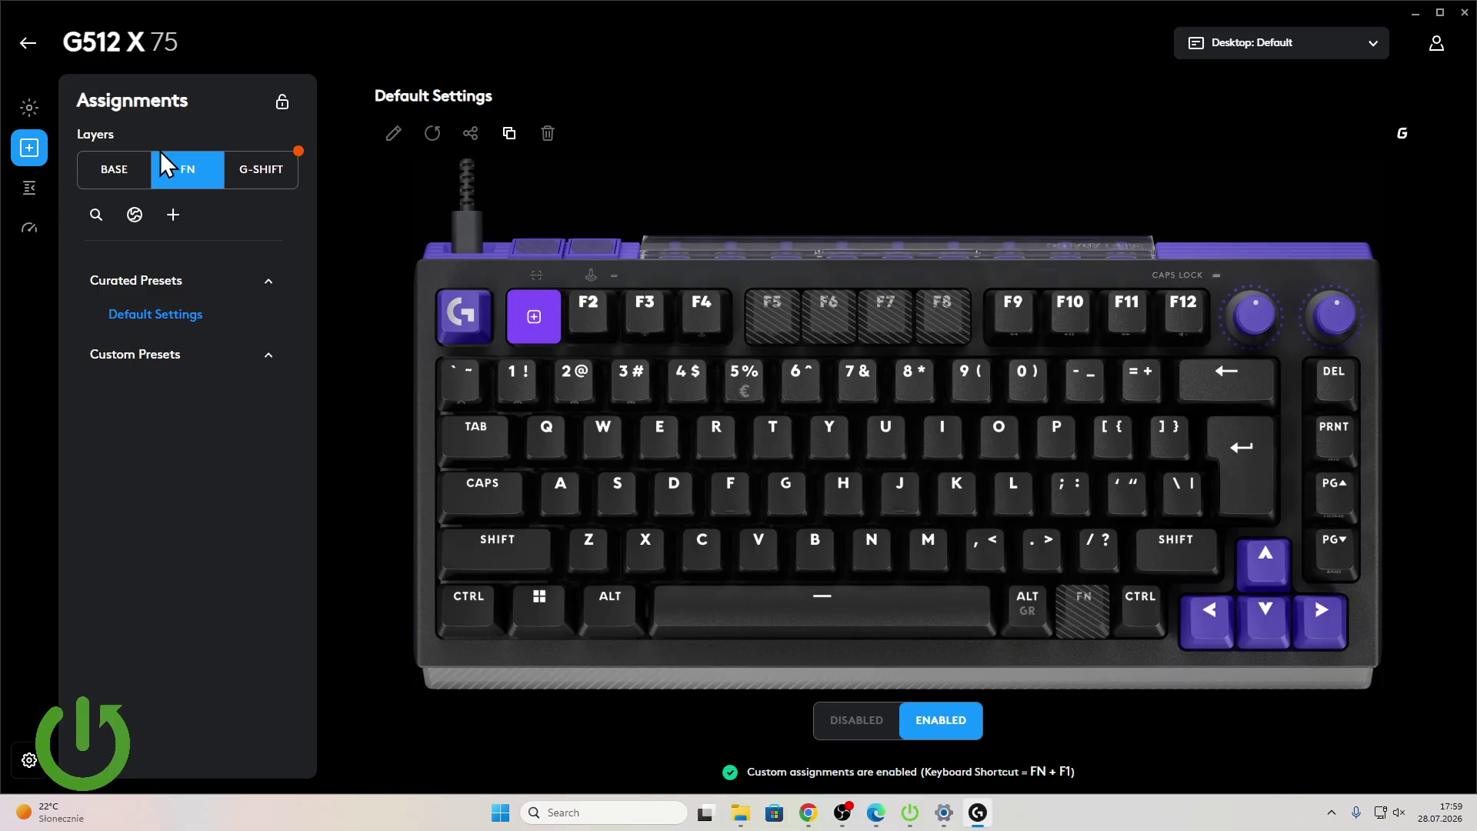
{"action": "left_click", "coordinate": [282, 178]}
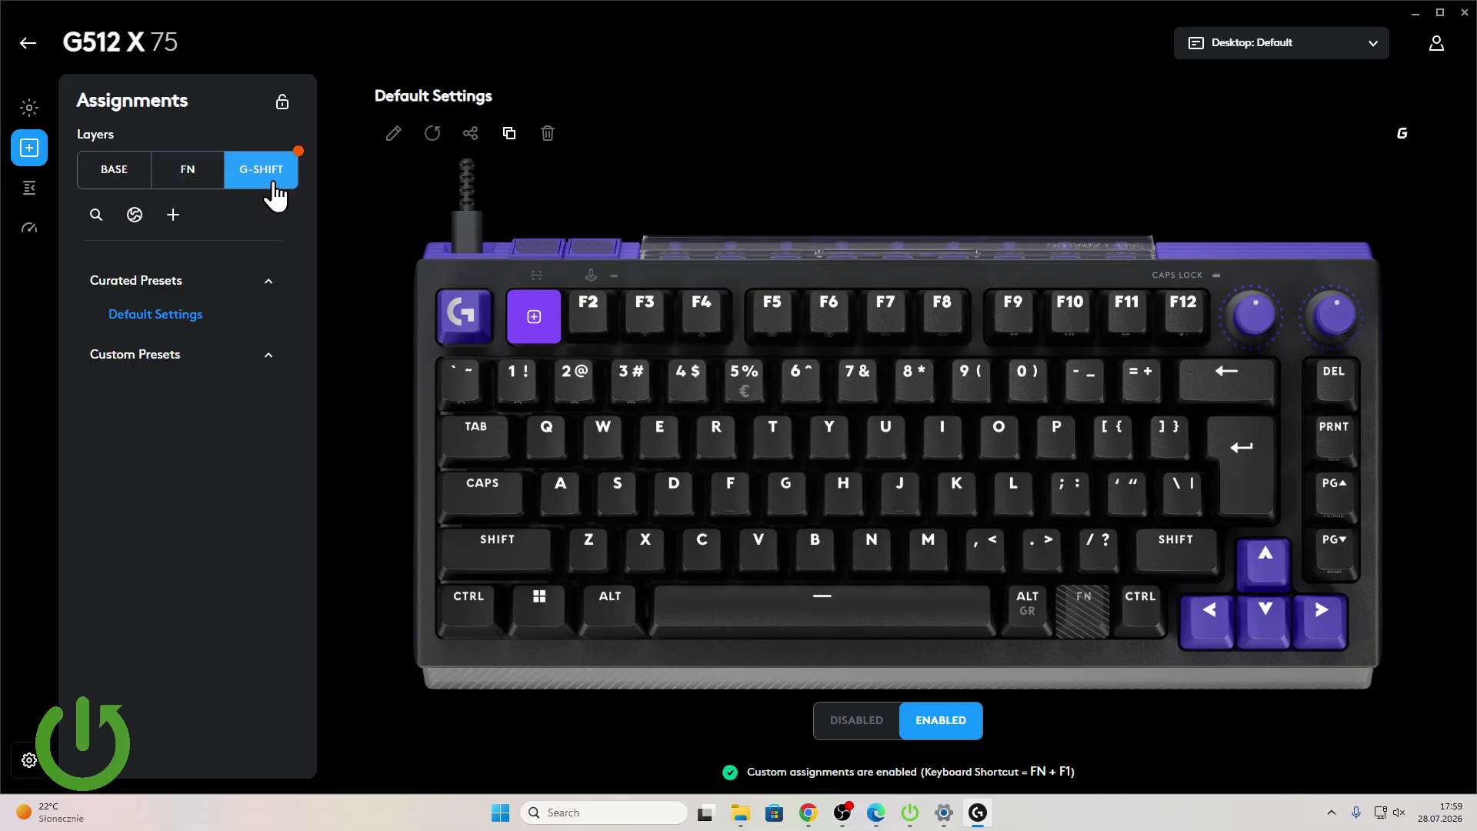
{"action": "left_click", "coordinate": [140, 178]}
{"action": "left_click", "coordinate": [163, 181]}
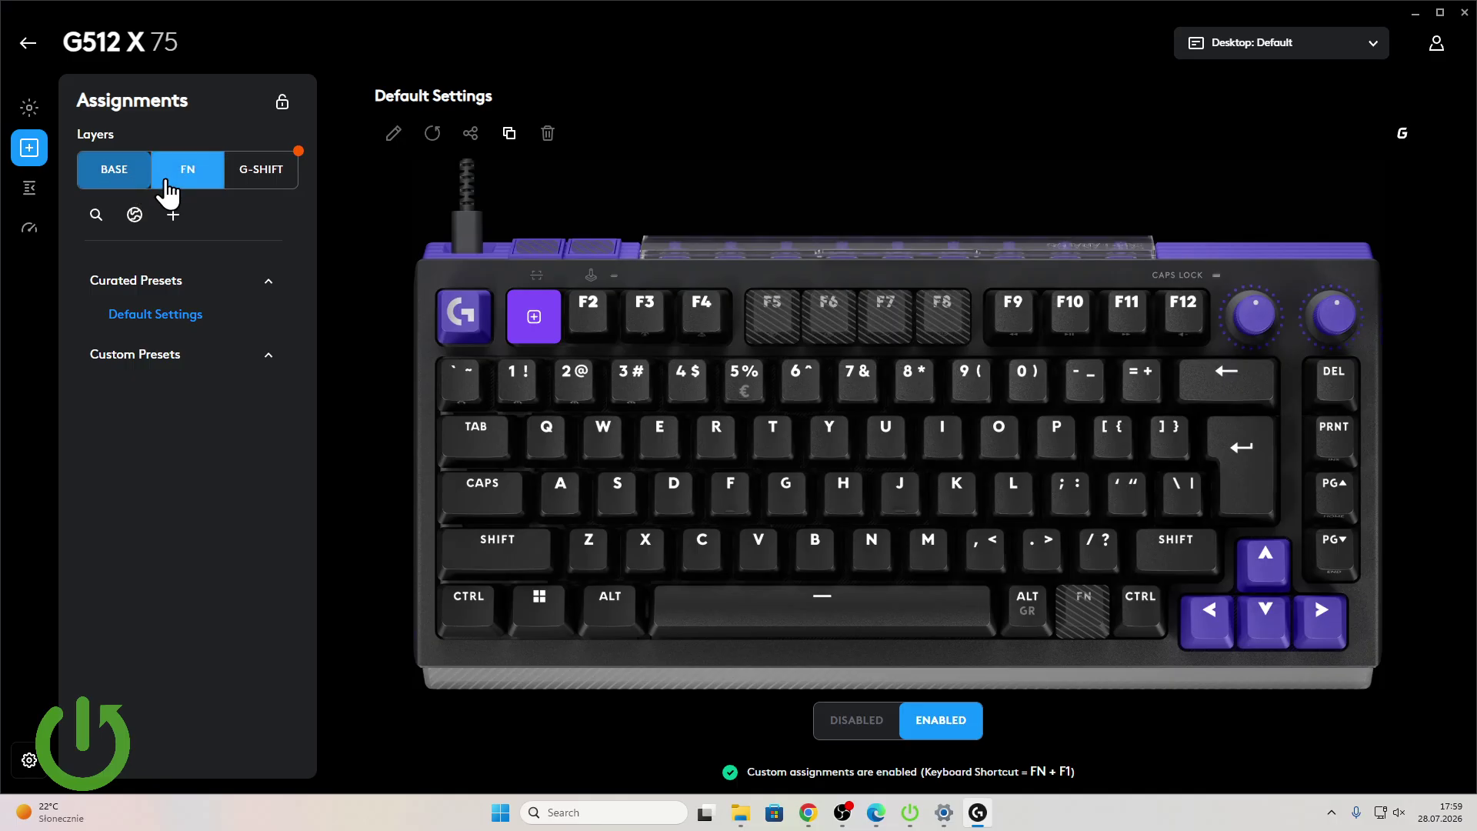
{"action": "left_click", "coordinate": [121, 182]}
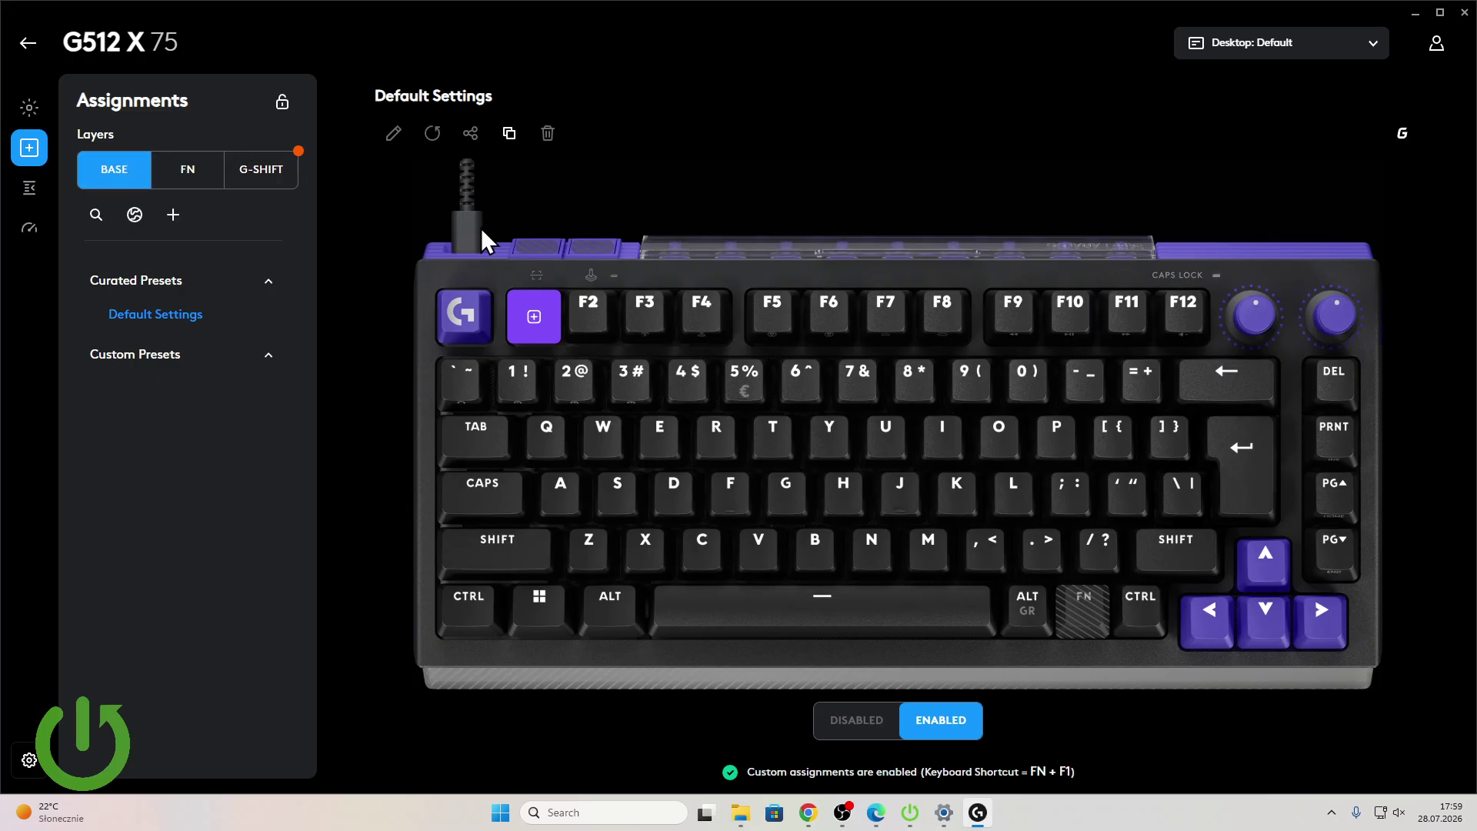
Step: Remap the right Alt key to G-Shift on the base layer, and check the FN and G-Shift layers before returning to Base
{"action": "right_click", "coordinate": [1034, 607]}
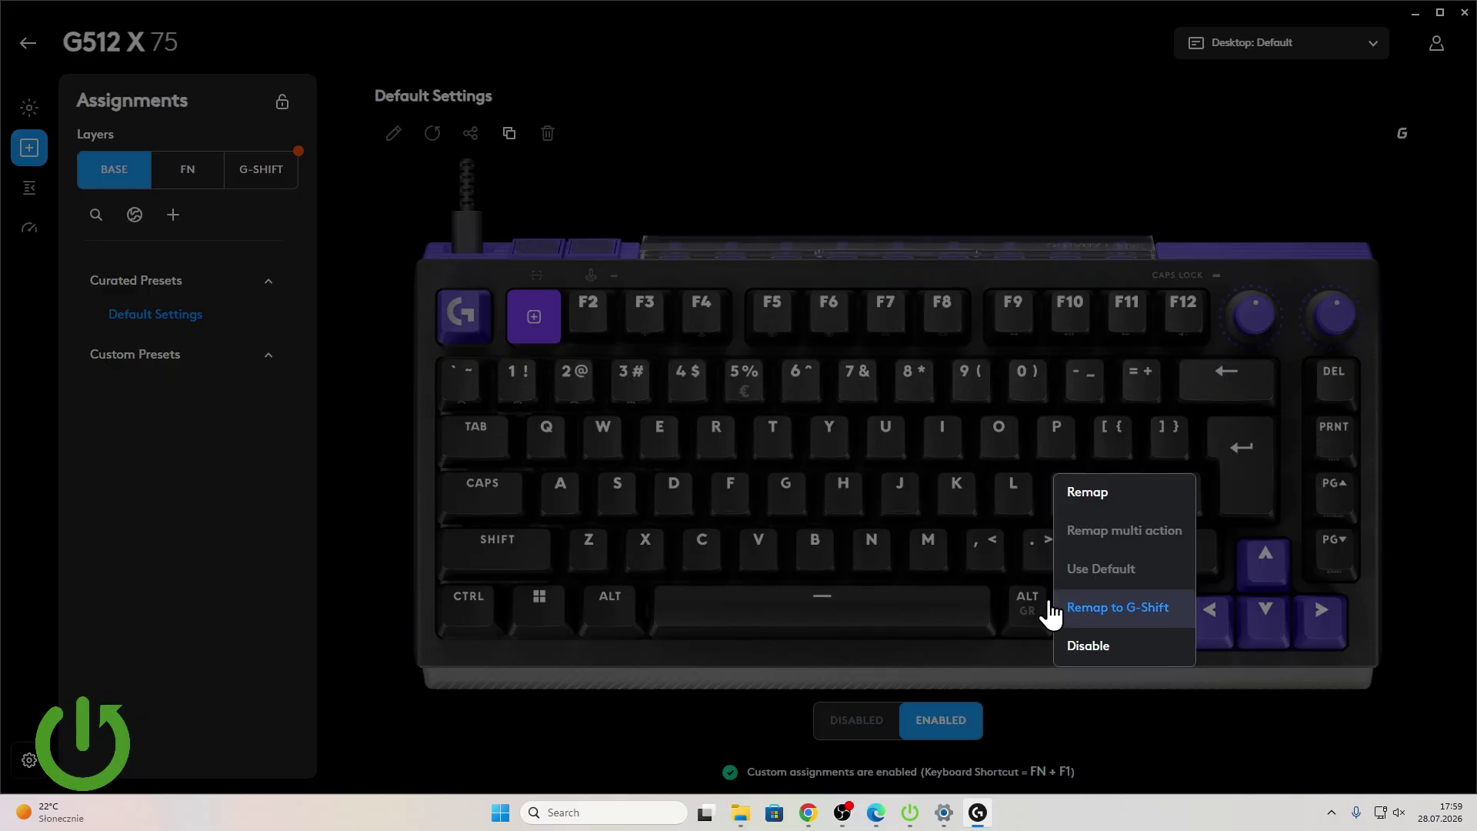
{"action": "left_click", "coordinate": [1073, 606]}
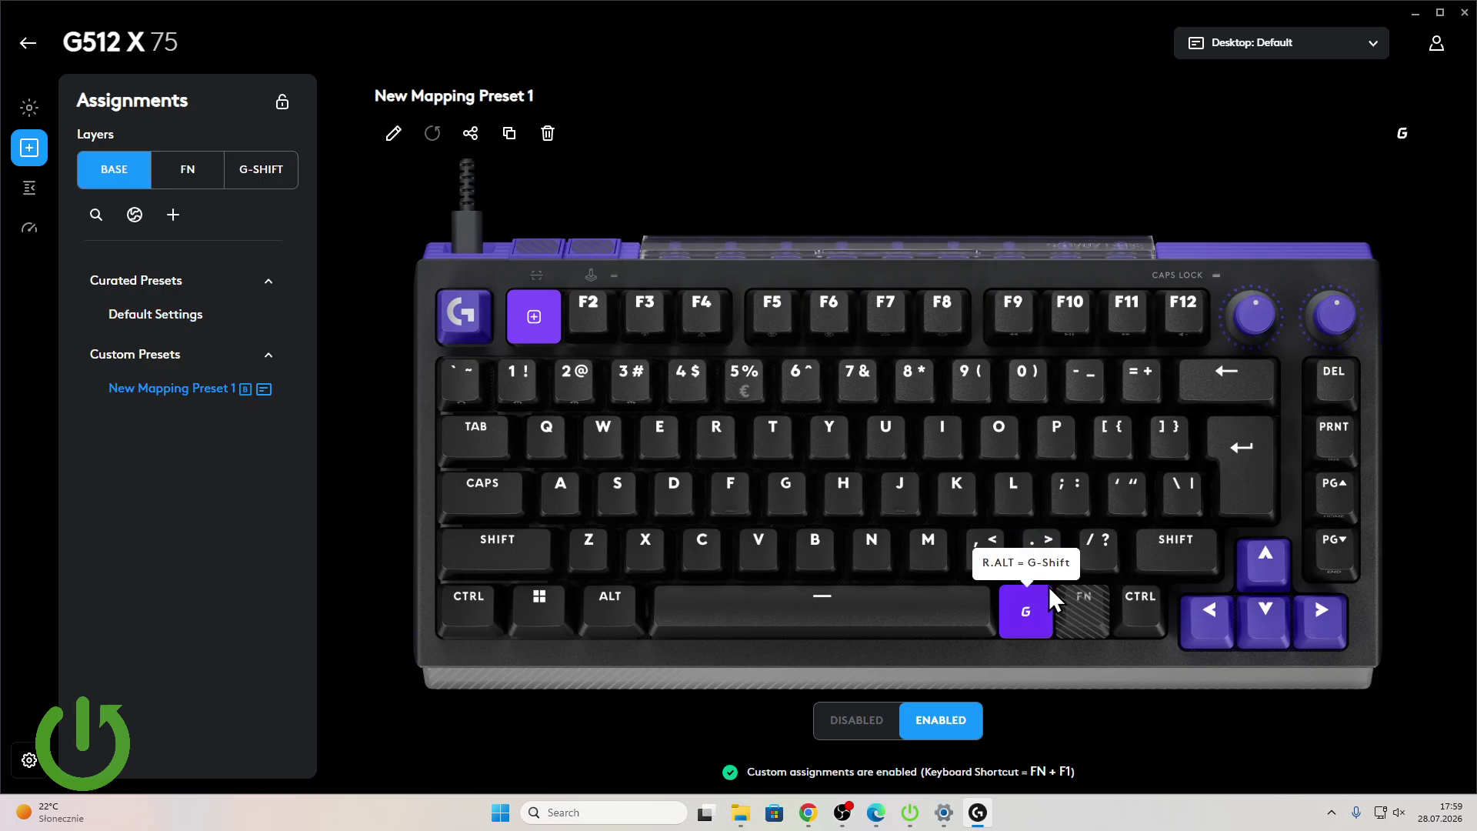
{"action": "left_click", "coordinate": [215, 171]}
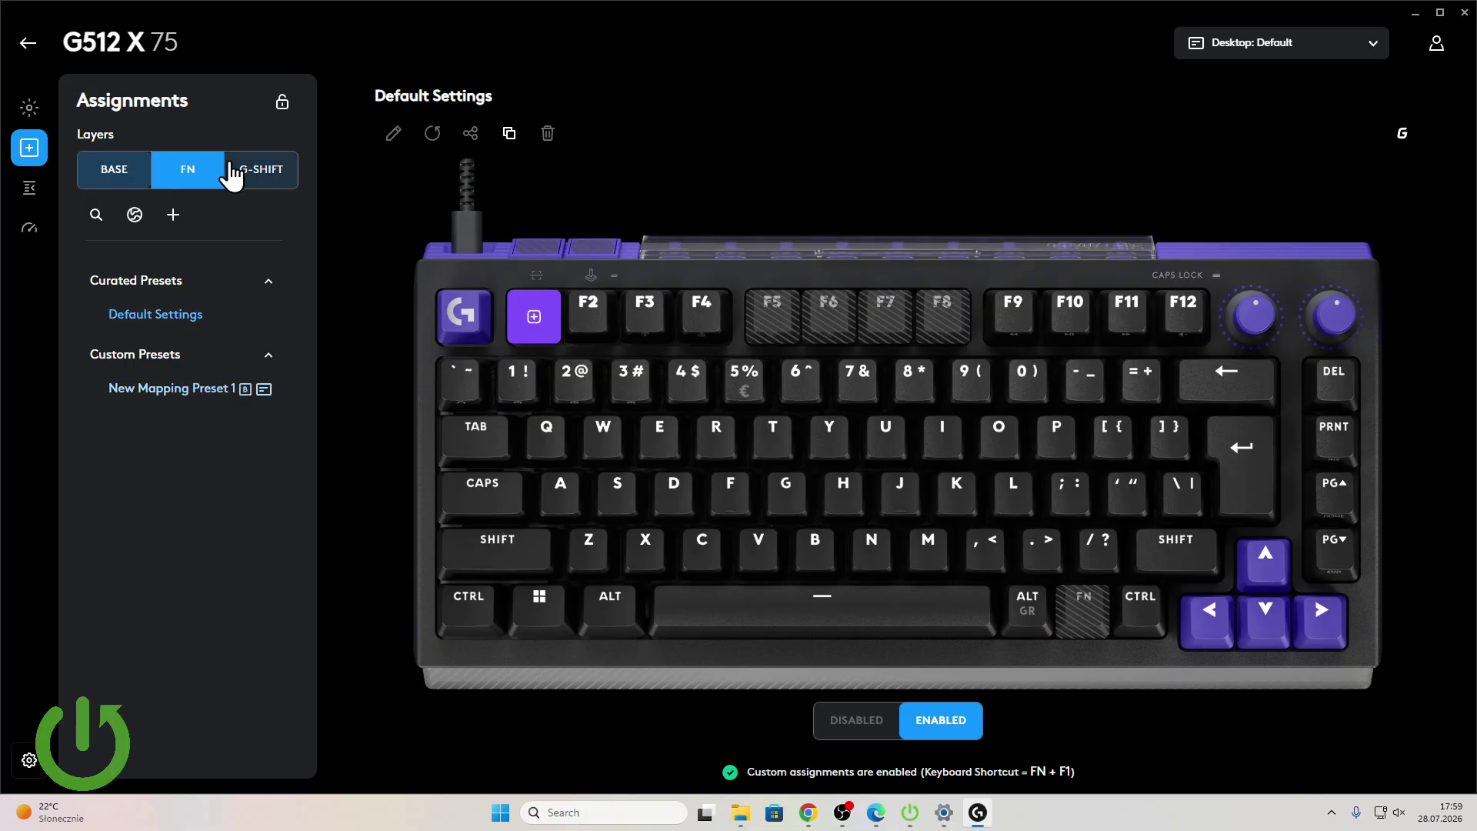
{"action": "left_click", "coordinate": [233, 172]}
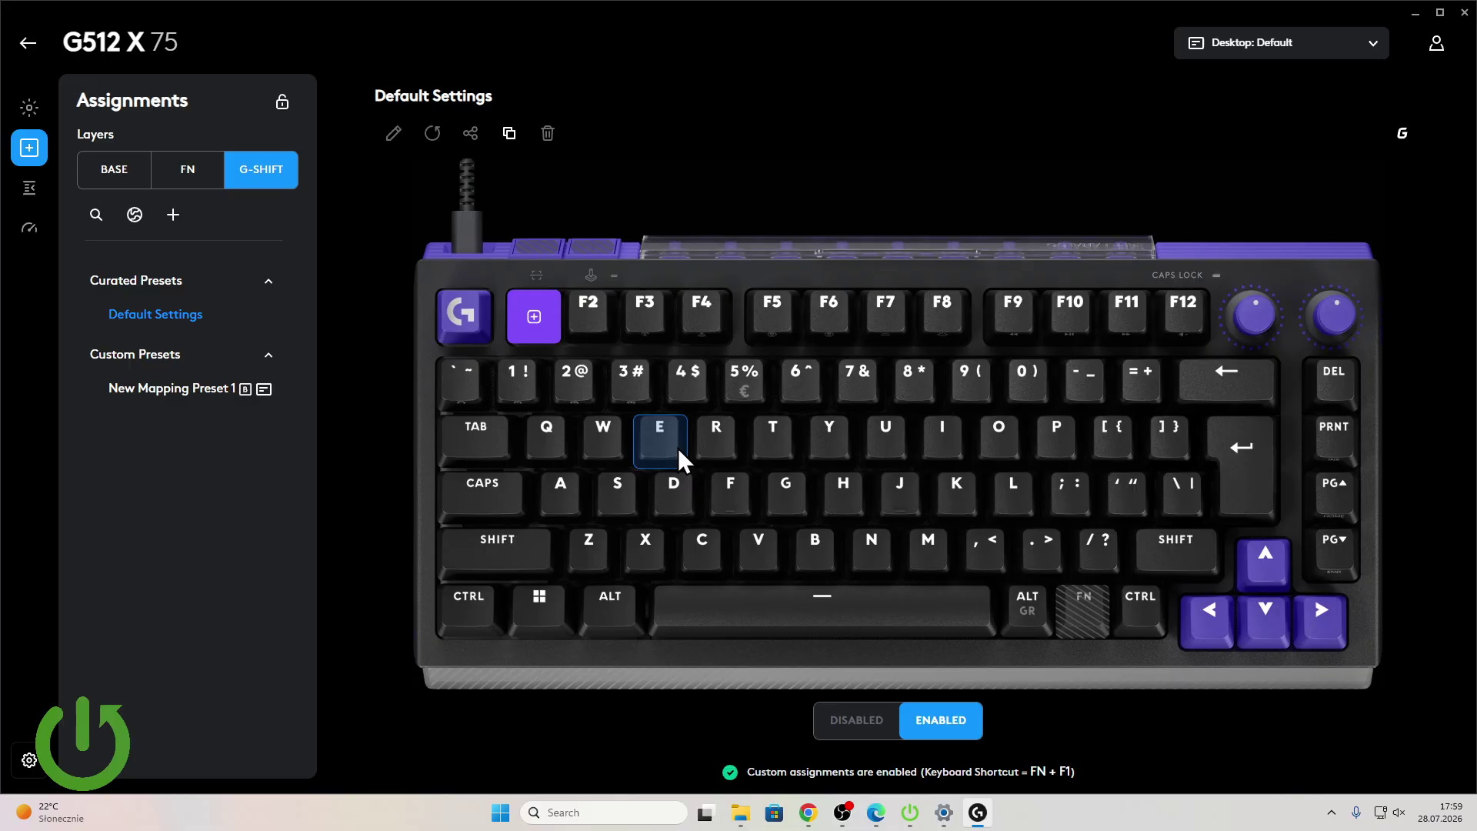
{"action": "left_click", "coordinate": [101, 179]}
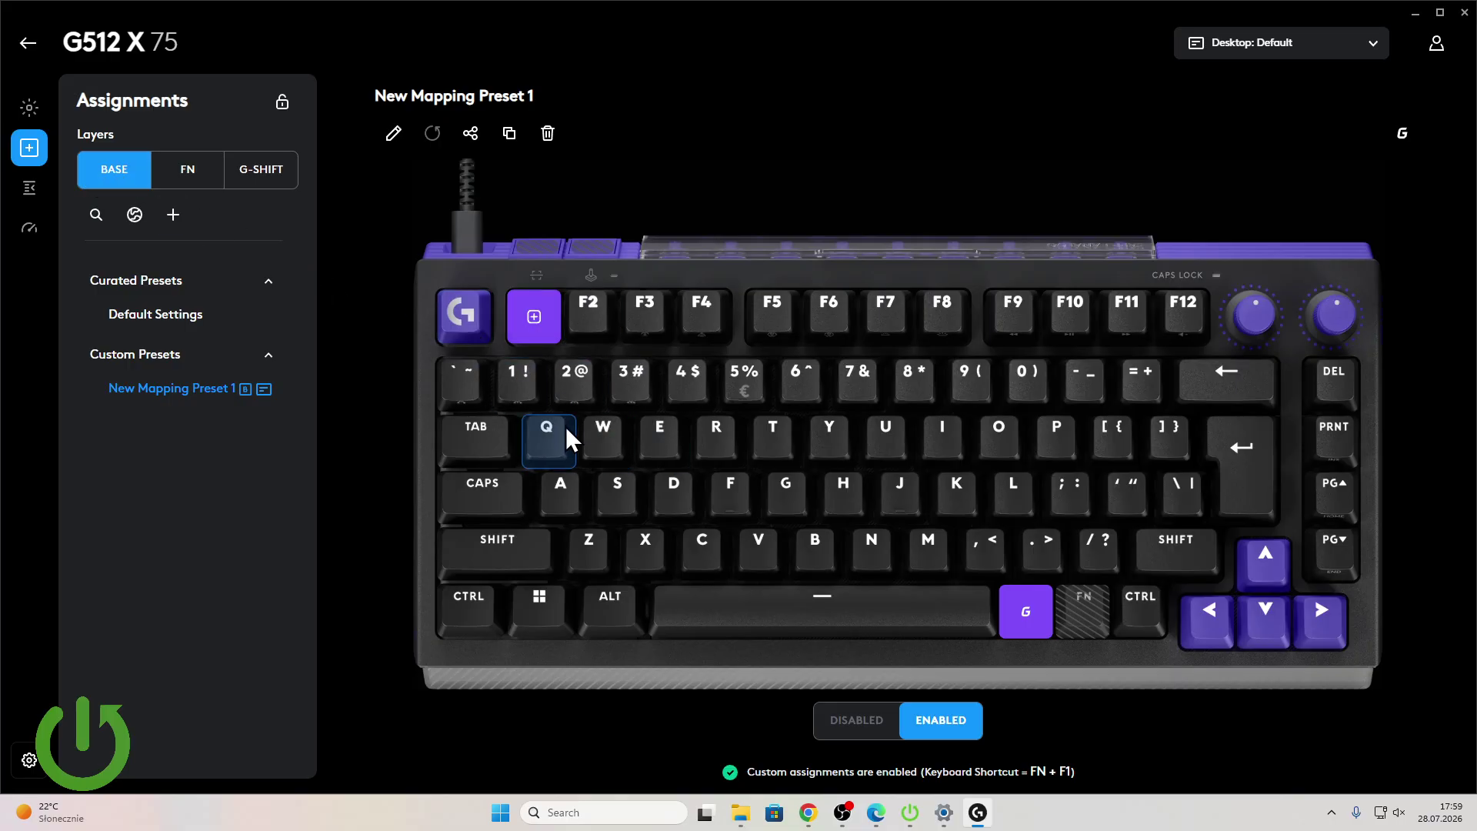
Step: Open the remap settings of the F key and examine the available modifiers and event types
{"action": "left_click", "coordinate": [732, 487]}
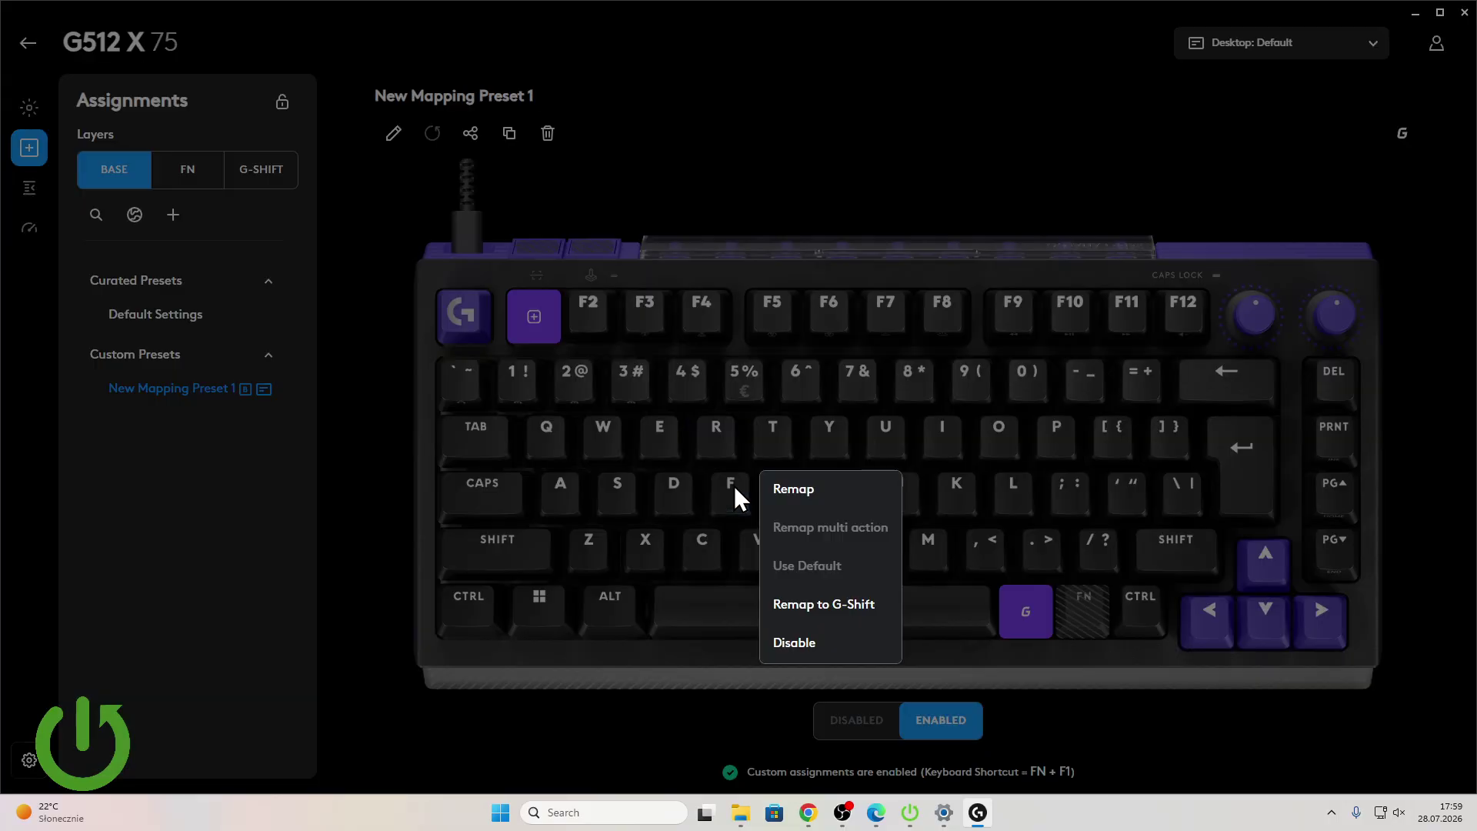
{"action": "left_click", "coordinate": [783, 496]}
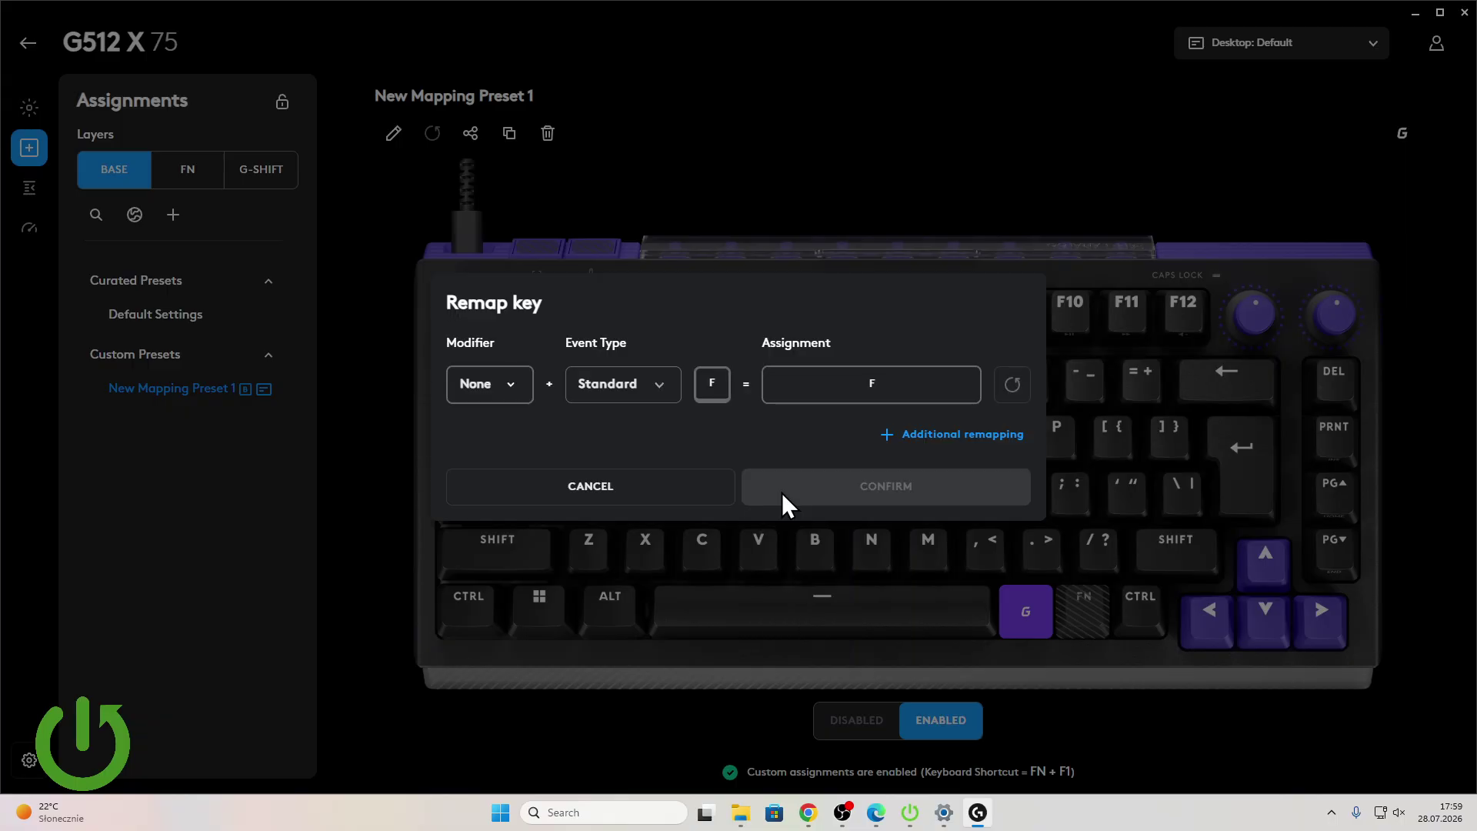
{"action": "left_click", "coordinate": [493, 398]}
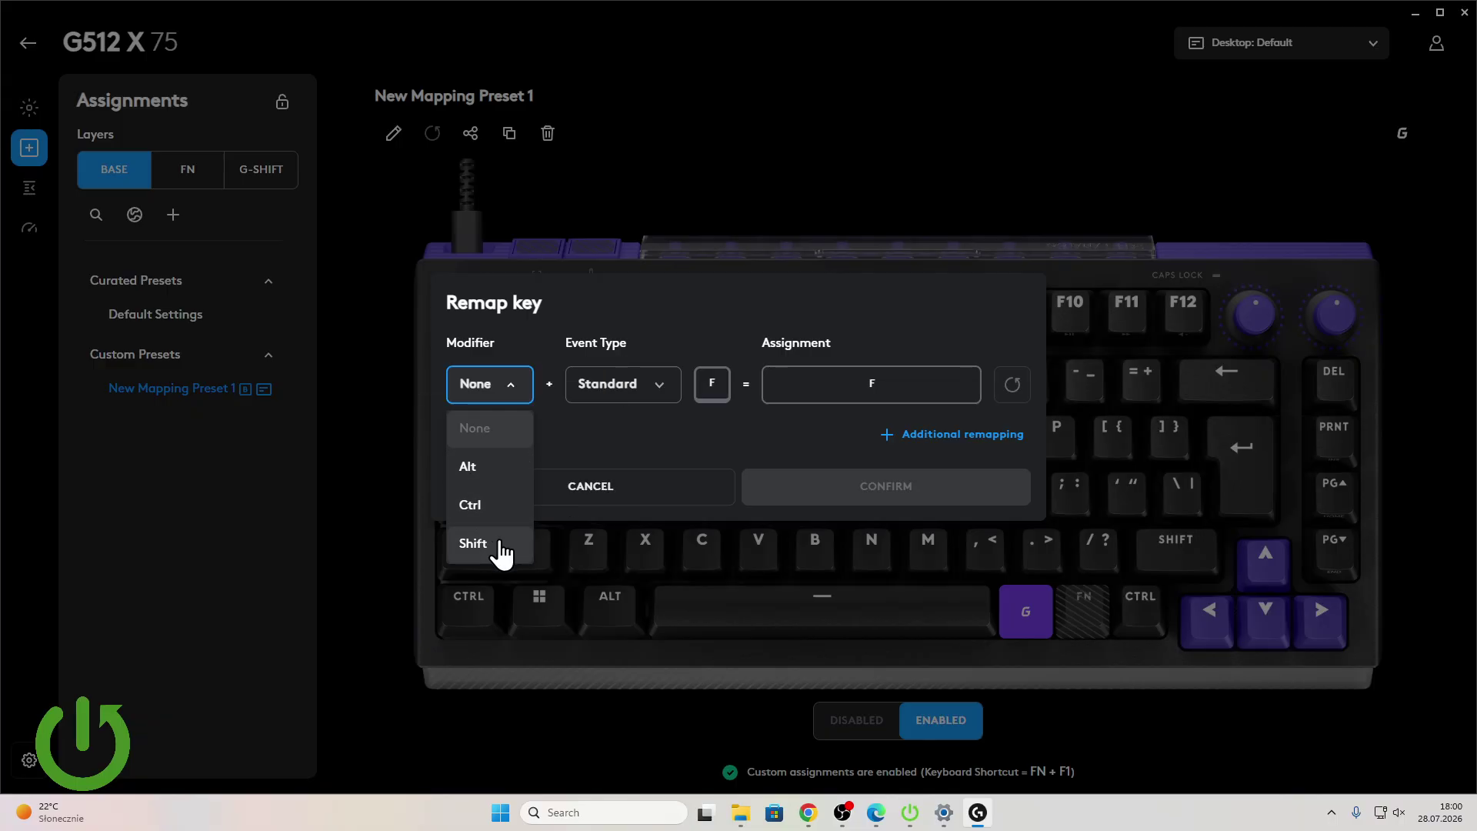
{"action": "left_click", "coordinate": [620, 413]}
{"action": "left_click", "coordinate": [621, 410]}
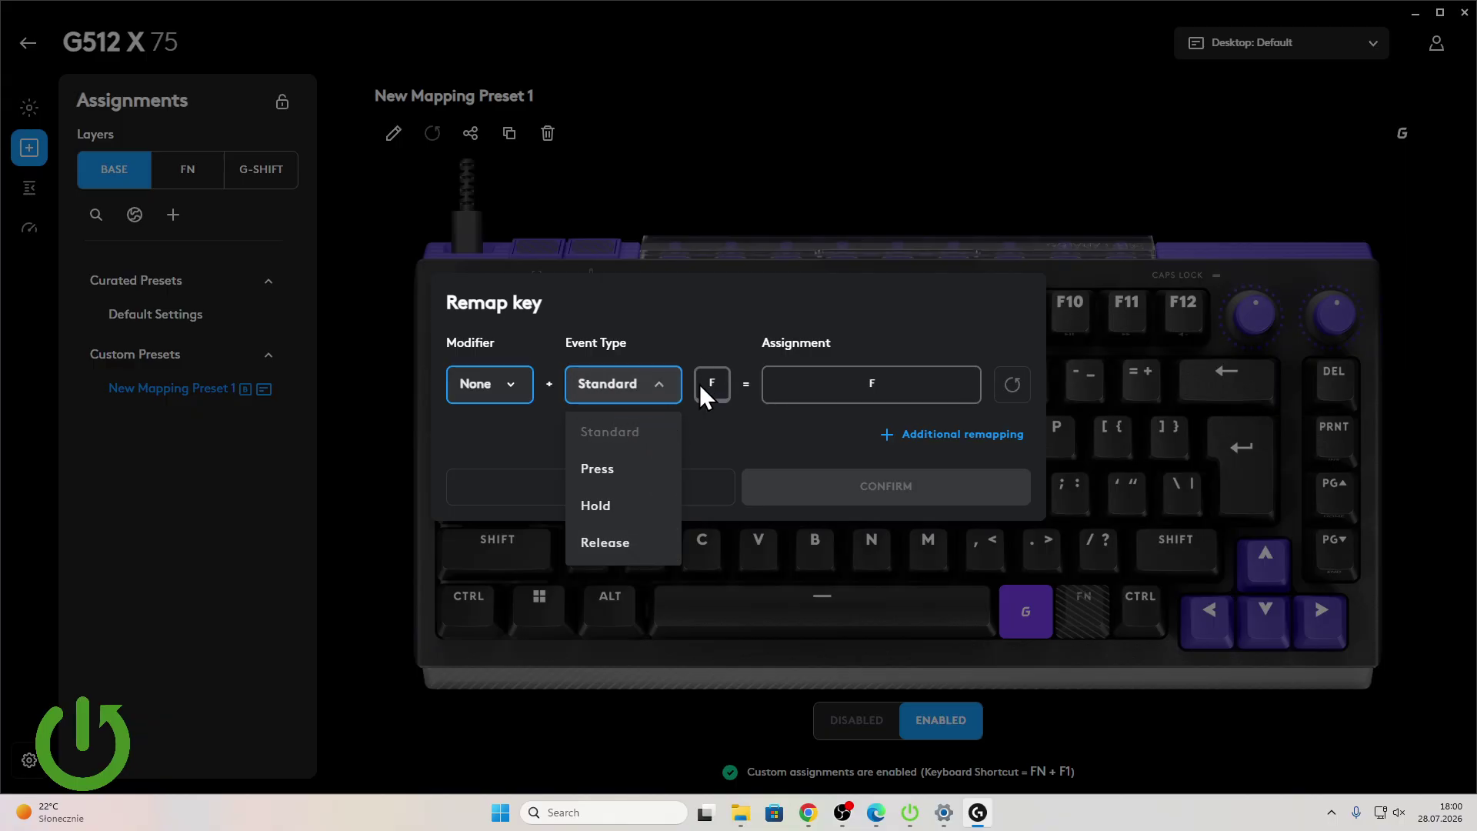
Step: Examine the assignment categories and the list of selectable keys for the F key, and cancel without remapping it
{"action": "left_click", "coordinate": [821, 385]}
{"action": "left_click", "coordinate": [532, 248]}
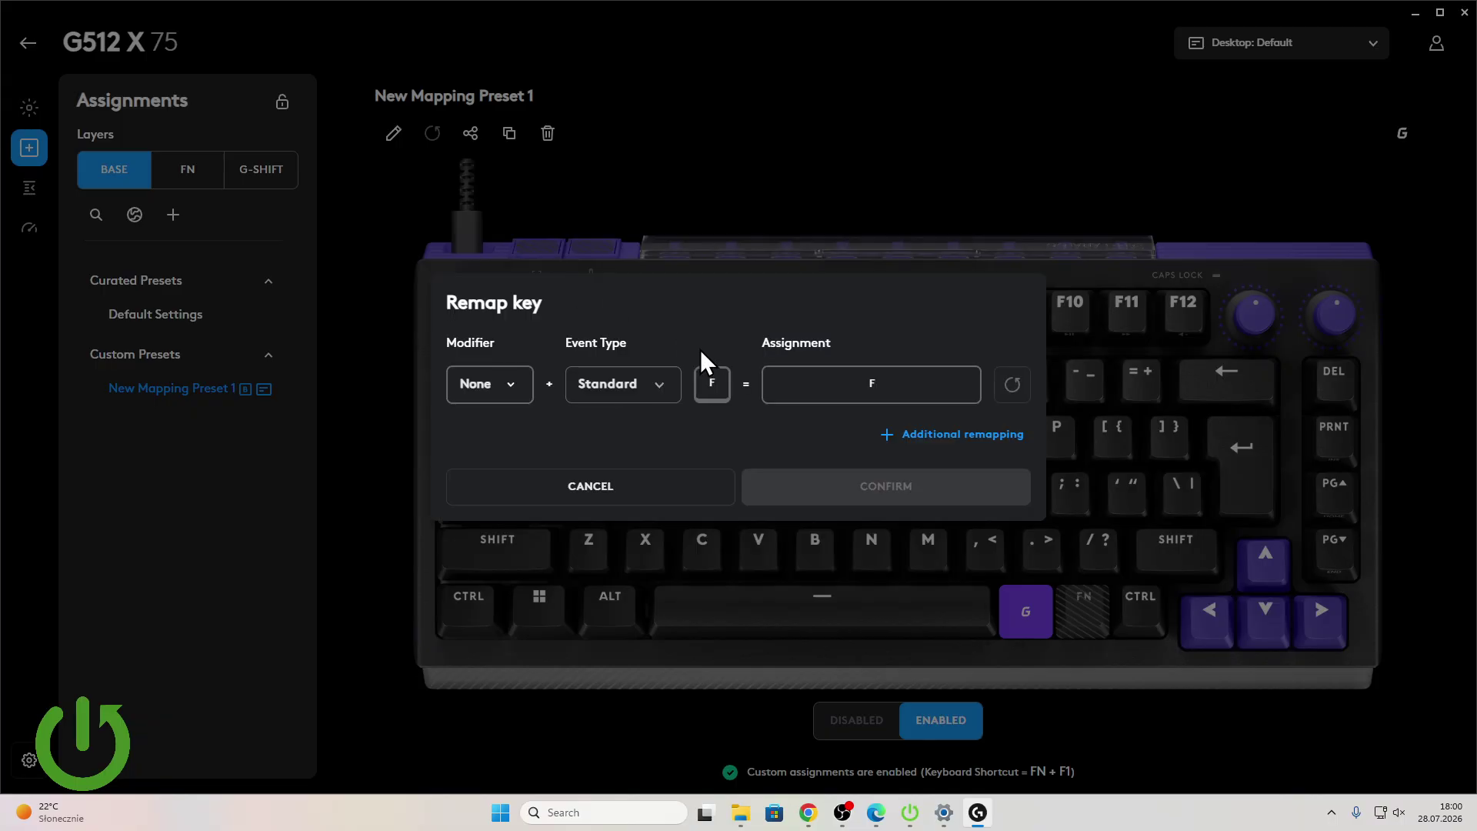
{"action": "left_click", "coordinate": [867, 398]}
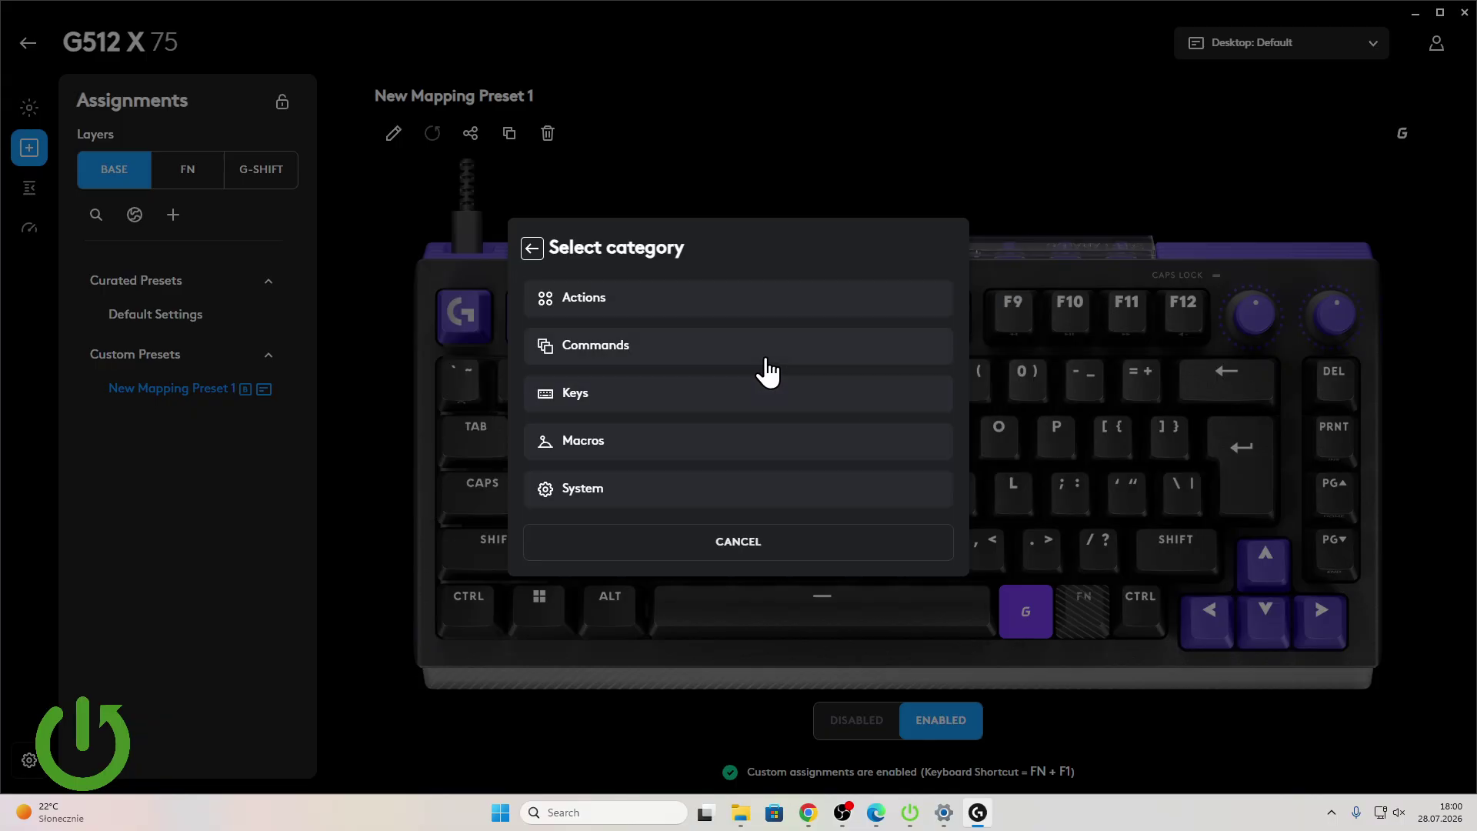
{"action": "left_click", "coordinate": [531, 247]}
{"action": "left_click", "coordinate": [823, 392]}
{"action": "left_click", "coordinate": [577, 397]}
{"action": "scroll", "coordinate": [669, 427], "scroll_direction": "down", "scroll_amount": 3}
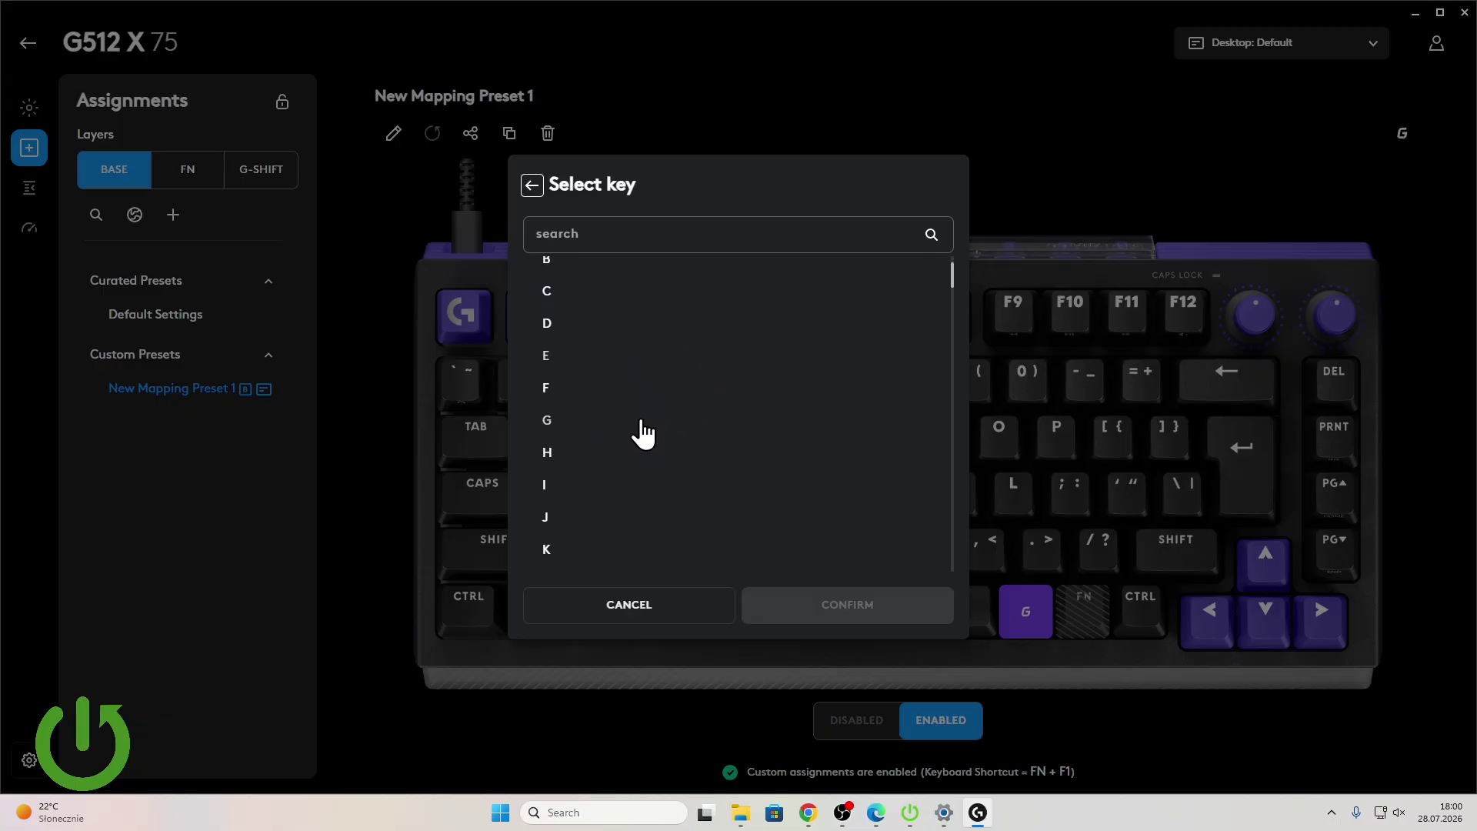
{"action": "left_click", "coordinate": [666, 617]}
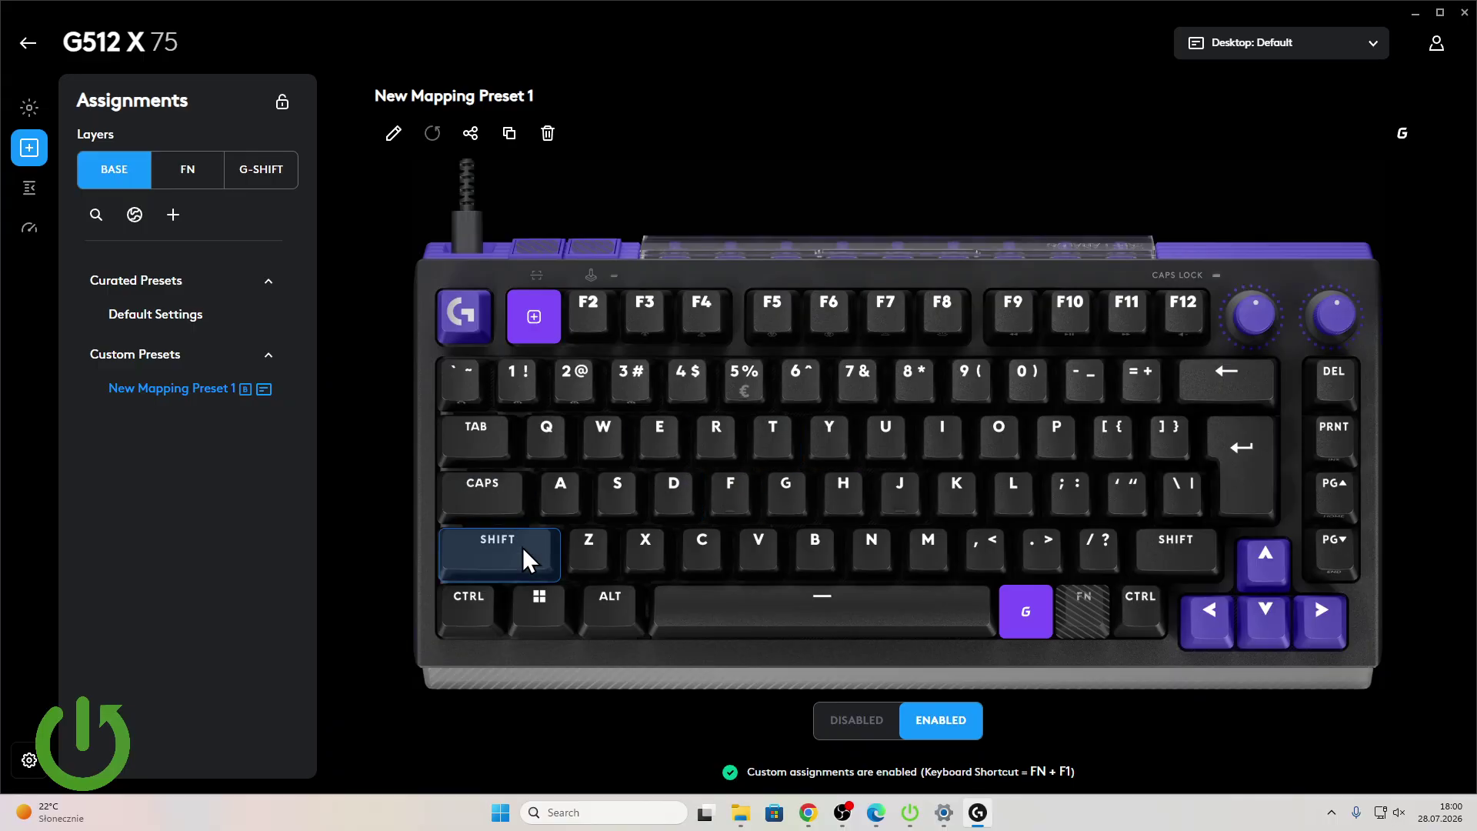
Step: Remap the Y key on the base layer to the letter Z
{"action": "right_click", "coordinate": [847, 446]}
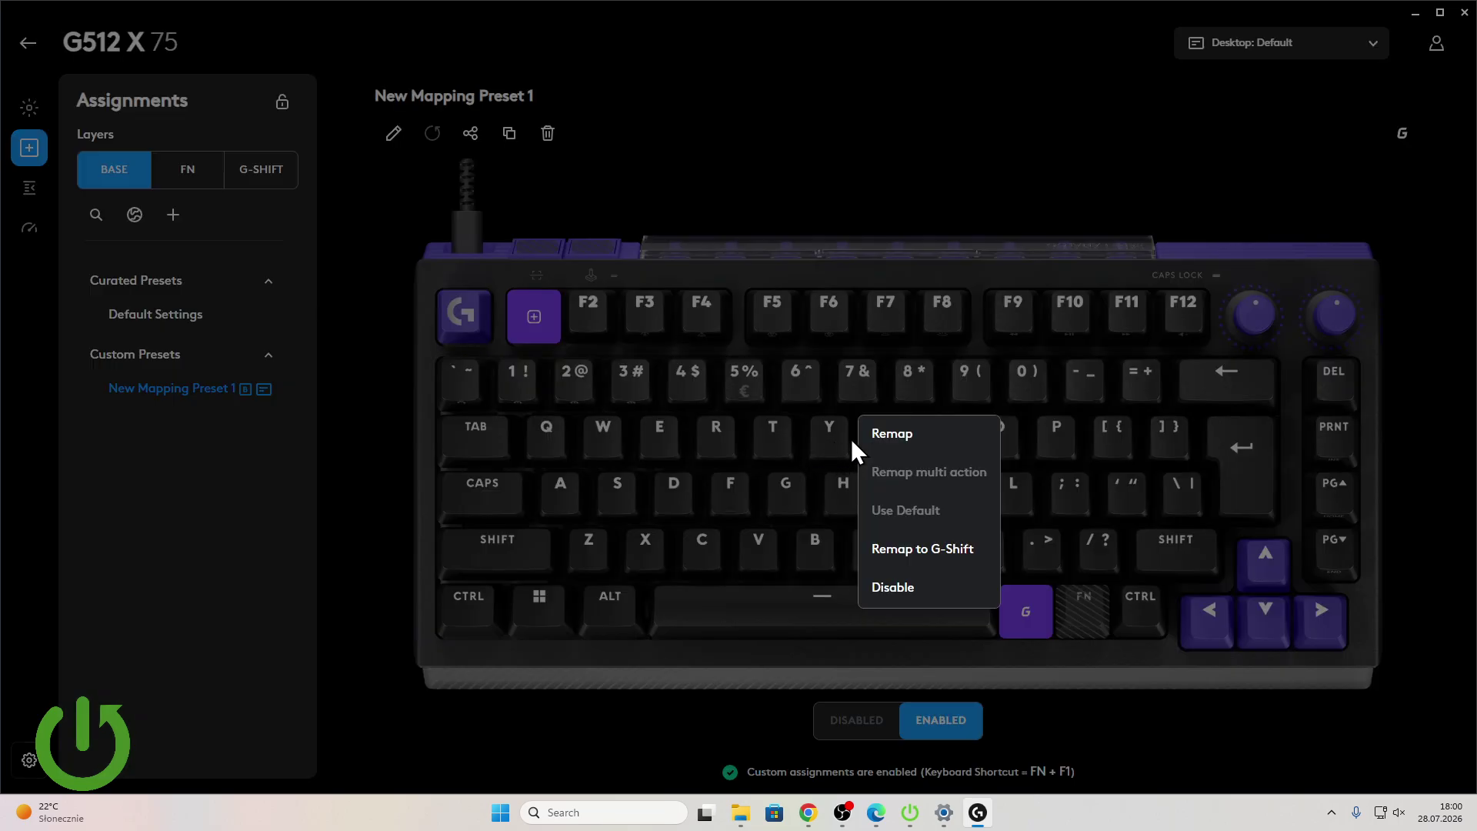
{"action": "left_click", "coordinate": [885, 434]}
{"action": "left_click", "coordinate": [798, 389]}
{"action": "left_click", "coordinate": [651, 415]}
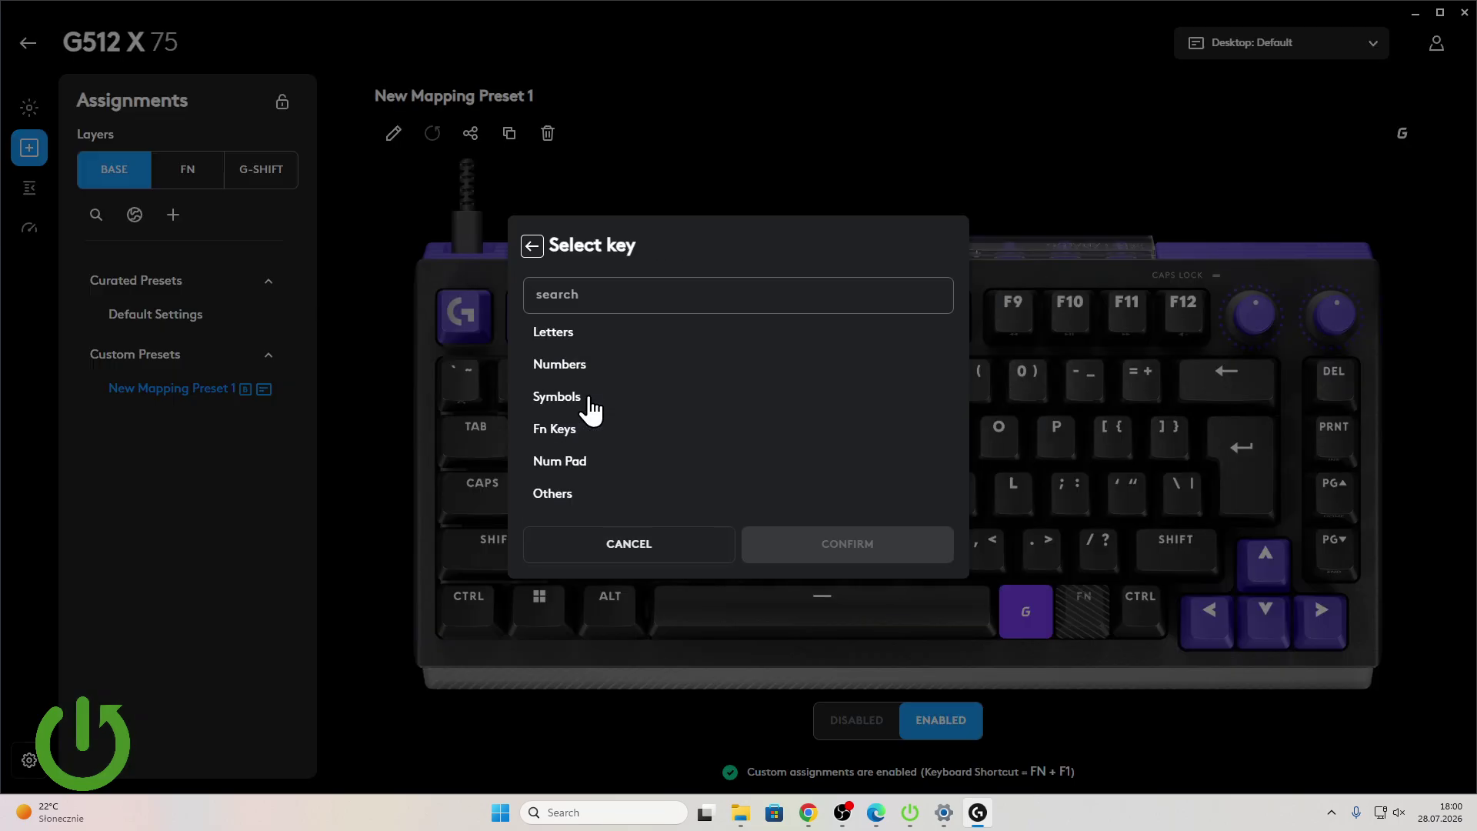
{"action": "scroll", "coordinate": [588, 527], "scroll_direction": "down", "scroll_amount": 7}
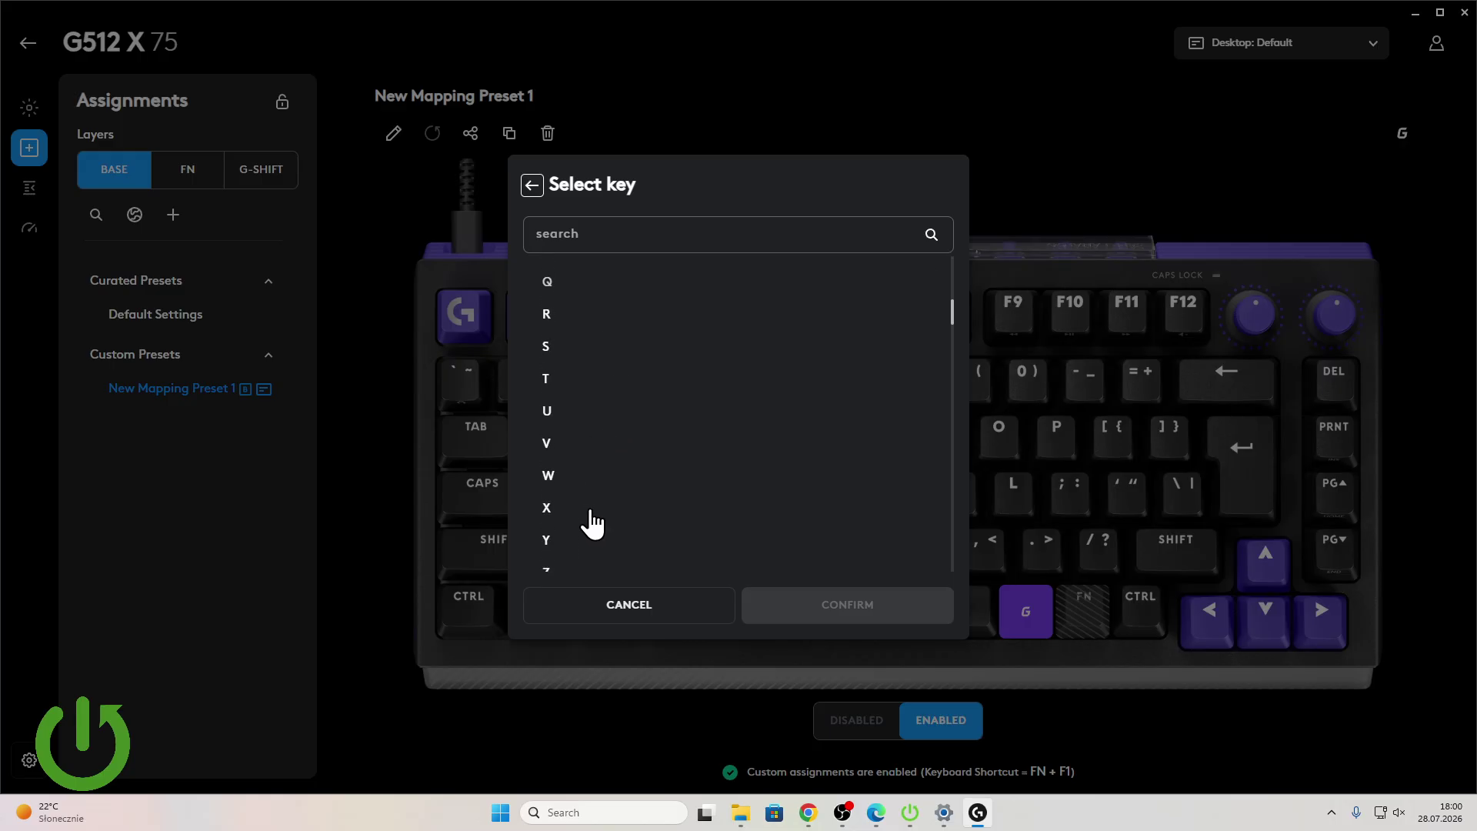
{"action": "scroll", "coordinate": [569, 539], "scroll_direction": "down", "scroll_amount": 1}
{"action": "left_click", "coordinate": [574, 504]}
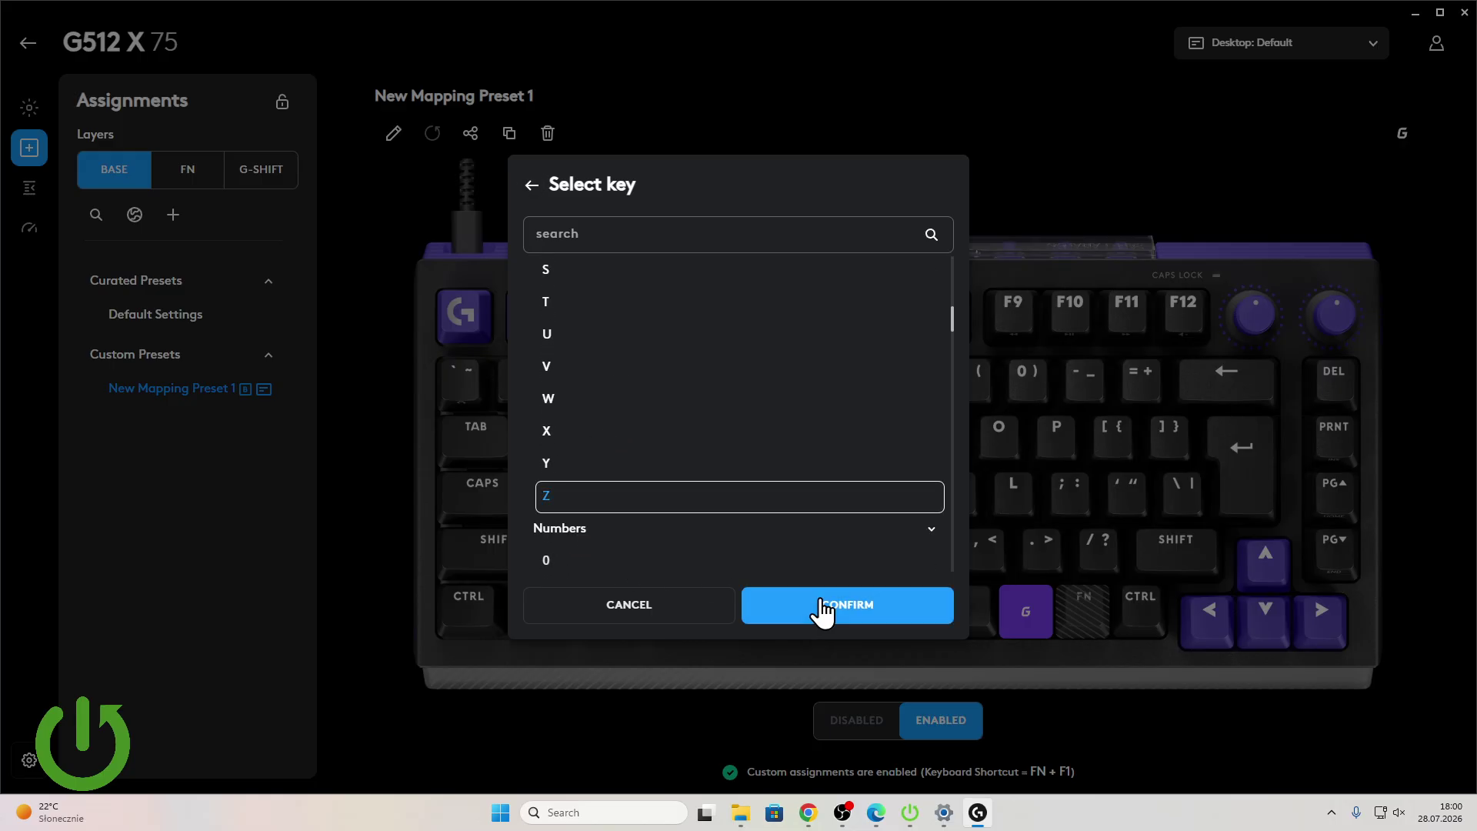
{"action": "left_click", "coordinate": [822, 605]}
{"action": "left_click", "coordinate": [892, 506]}
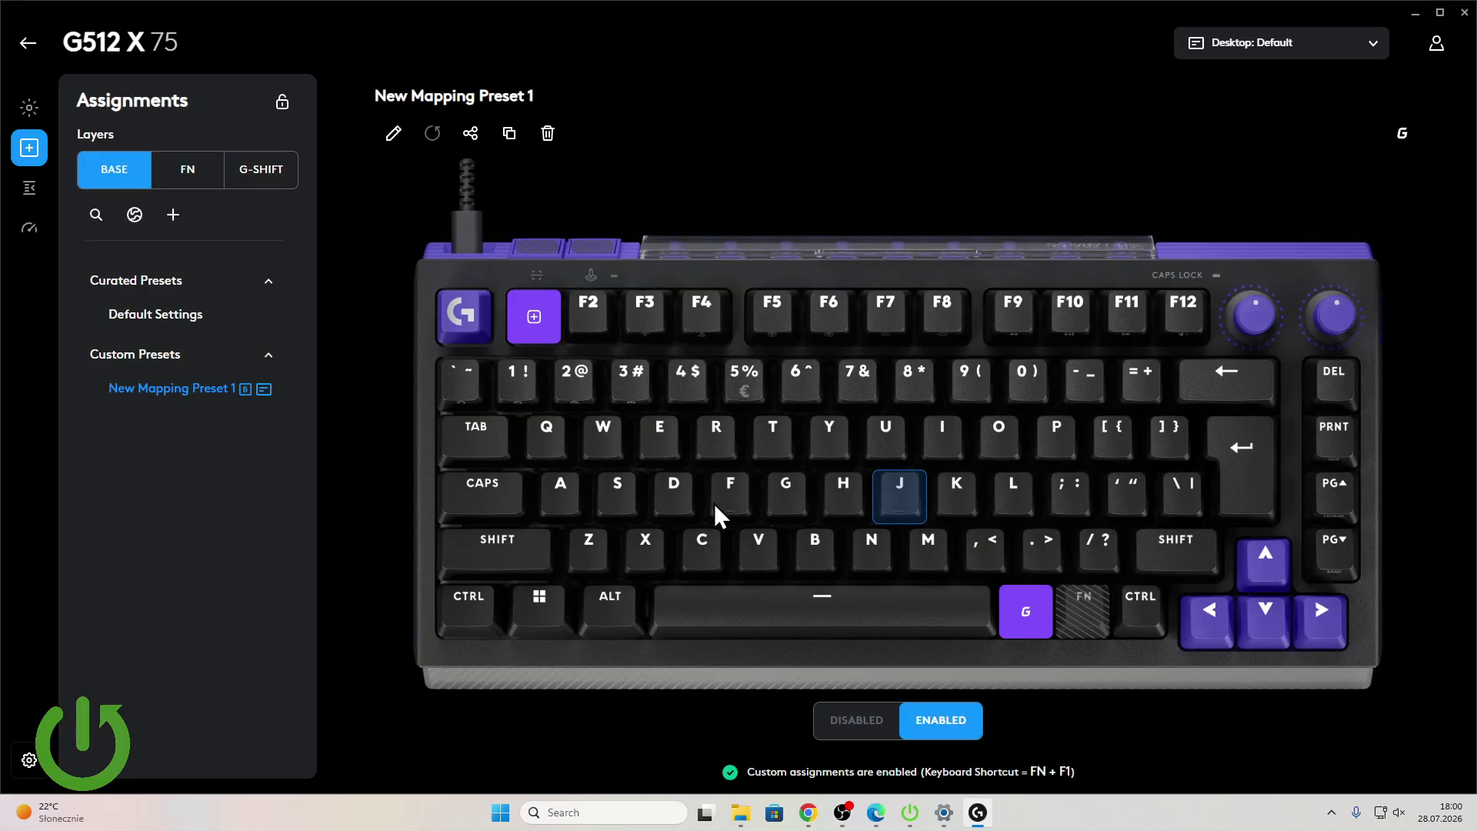
Step: Remap the Z key on the base layer to the letter Y
{"action": "left_click", "coordinate": [598, 560]}
{"action": "left_click", "coordinate": [661, 435]}
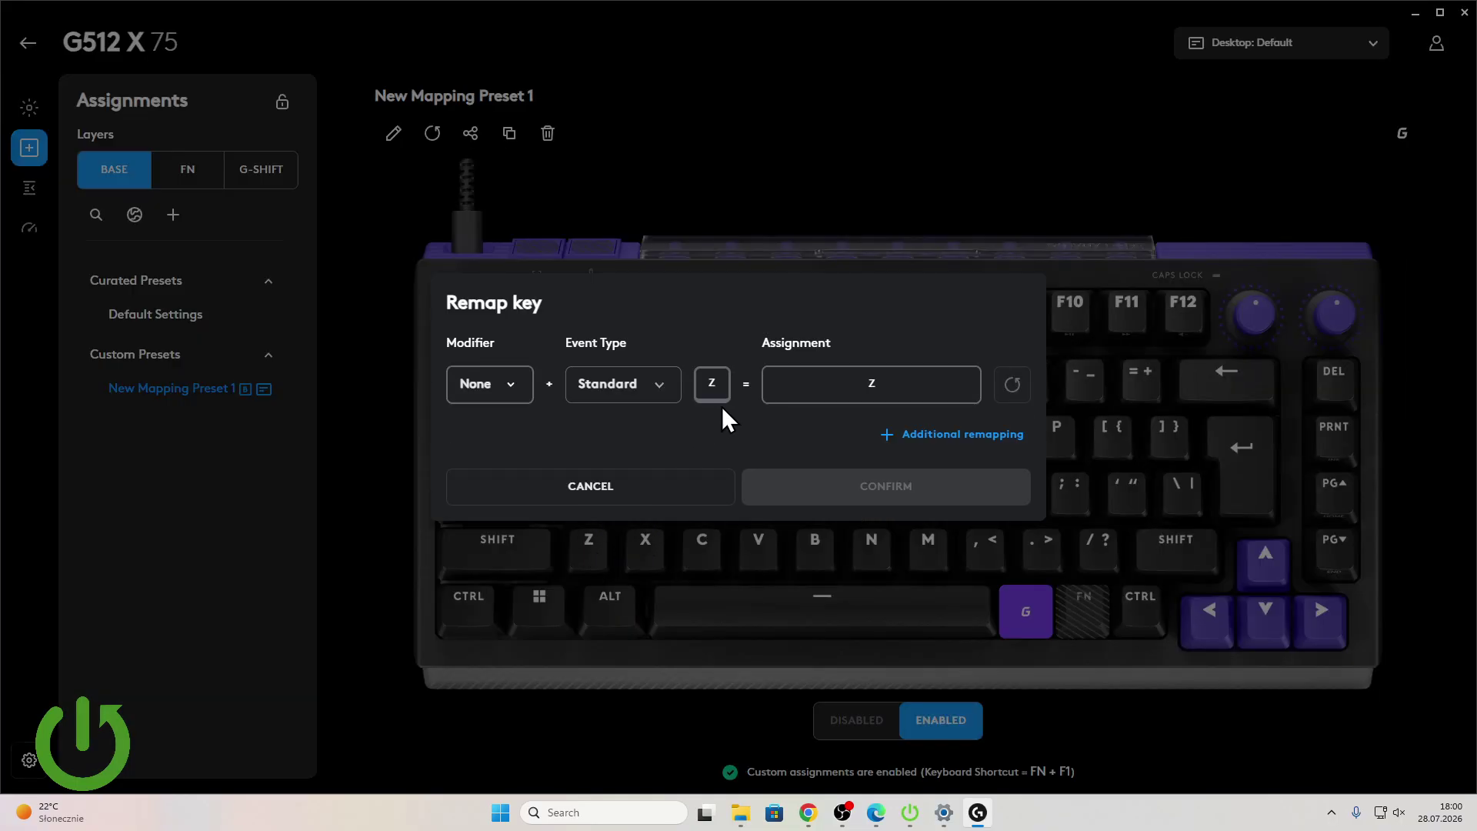
{"action": "left_click", "coordinate": [850, 388]}
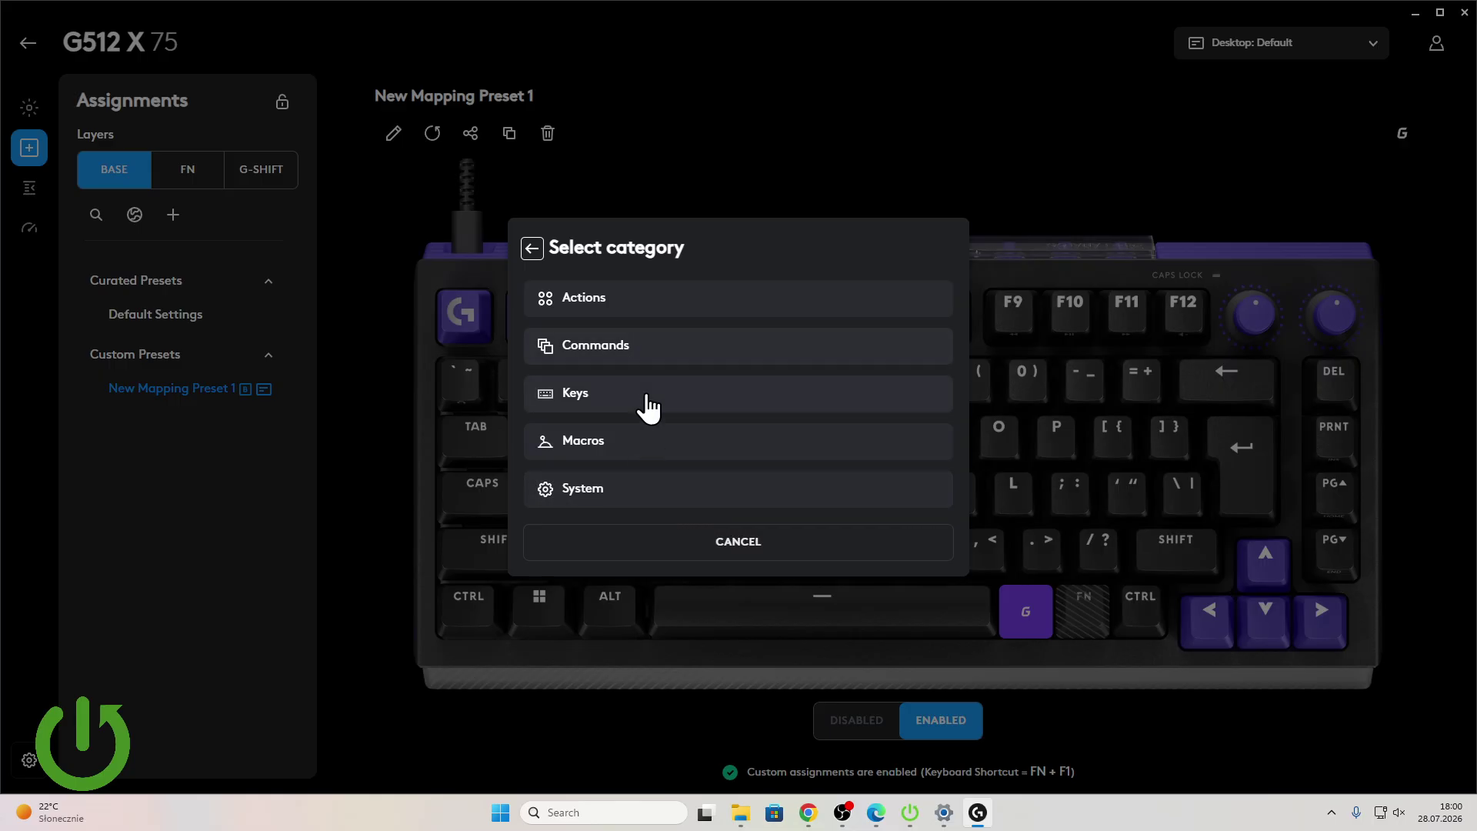
{"action": "left_click", "coordinate": [613, 396]}
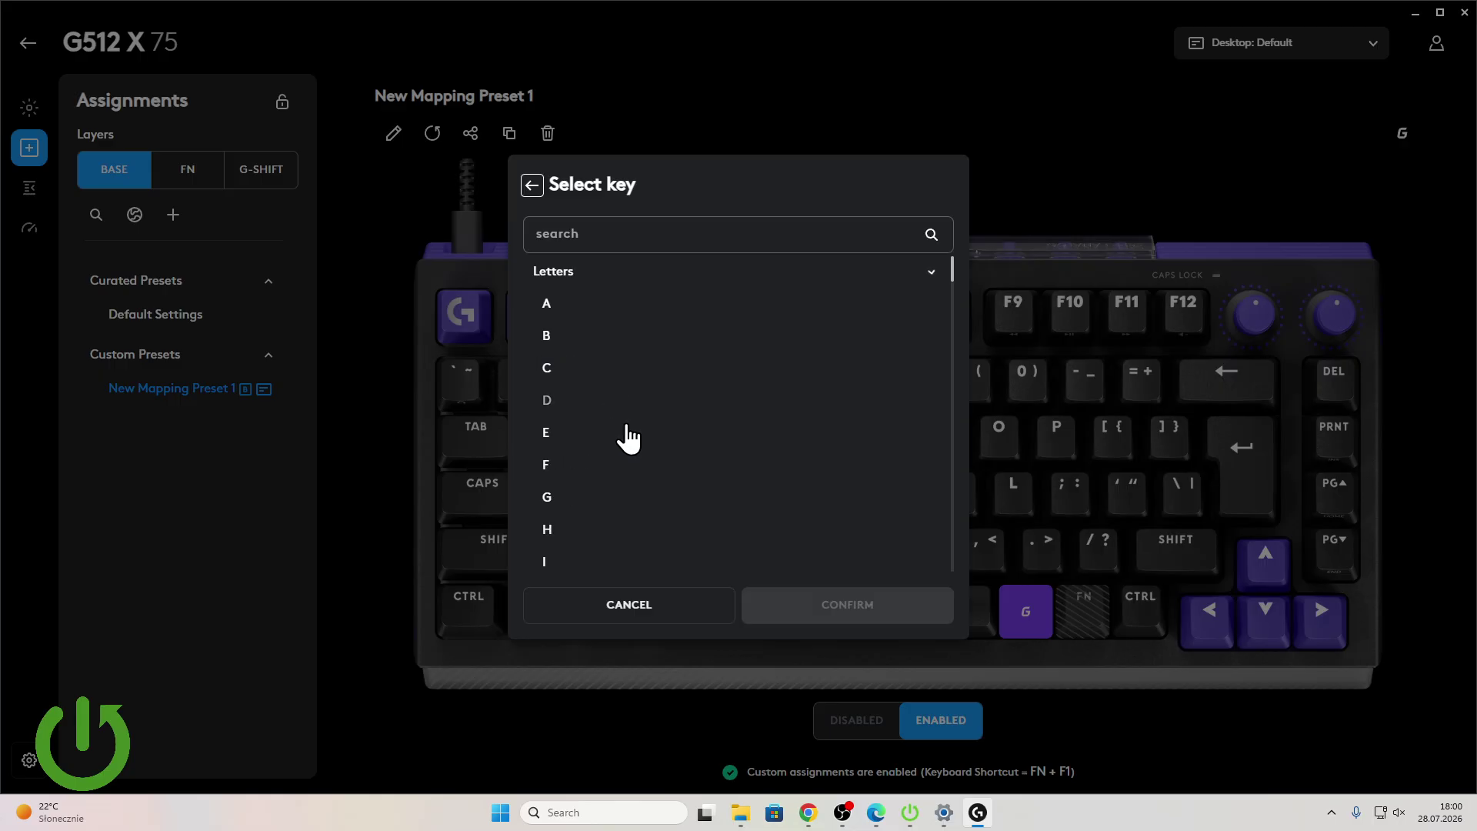
{"action": "scroll", "coordinate": [626, 461], "scroll_direction": "down", "scroll_amount": 10}
{"action": "scroll", "coordinate": [608, 454], "scroll_direction": "up", "scroll_amount": 1}
{"action": "left_click", "coordinate": [567, 385]}
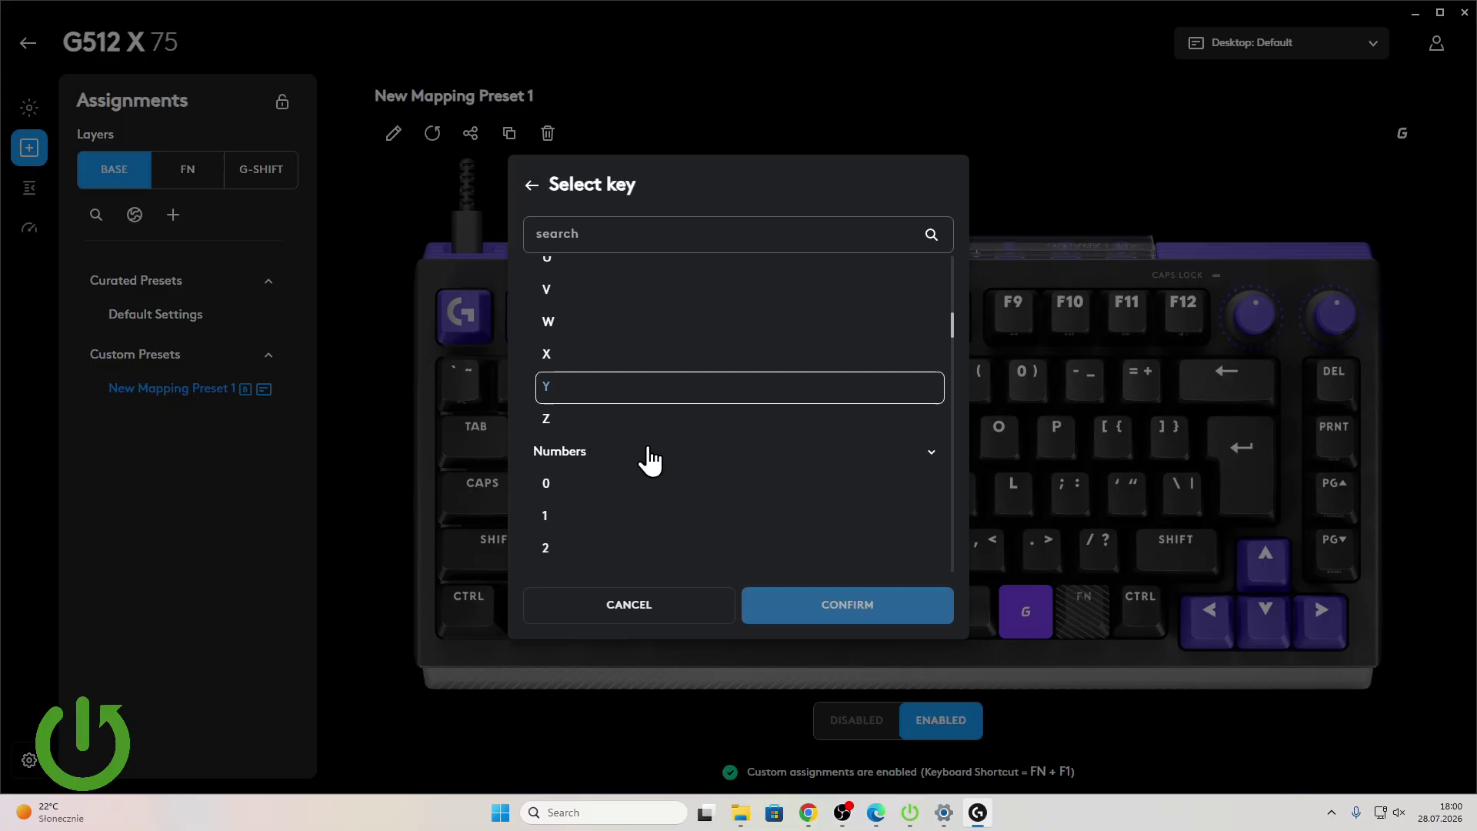
{"action": "left_click", "coordinate": [814, 615]}
{"action": "left_click", "coordinate": [823, 507]}
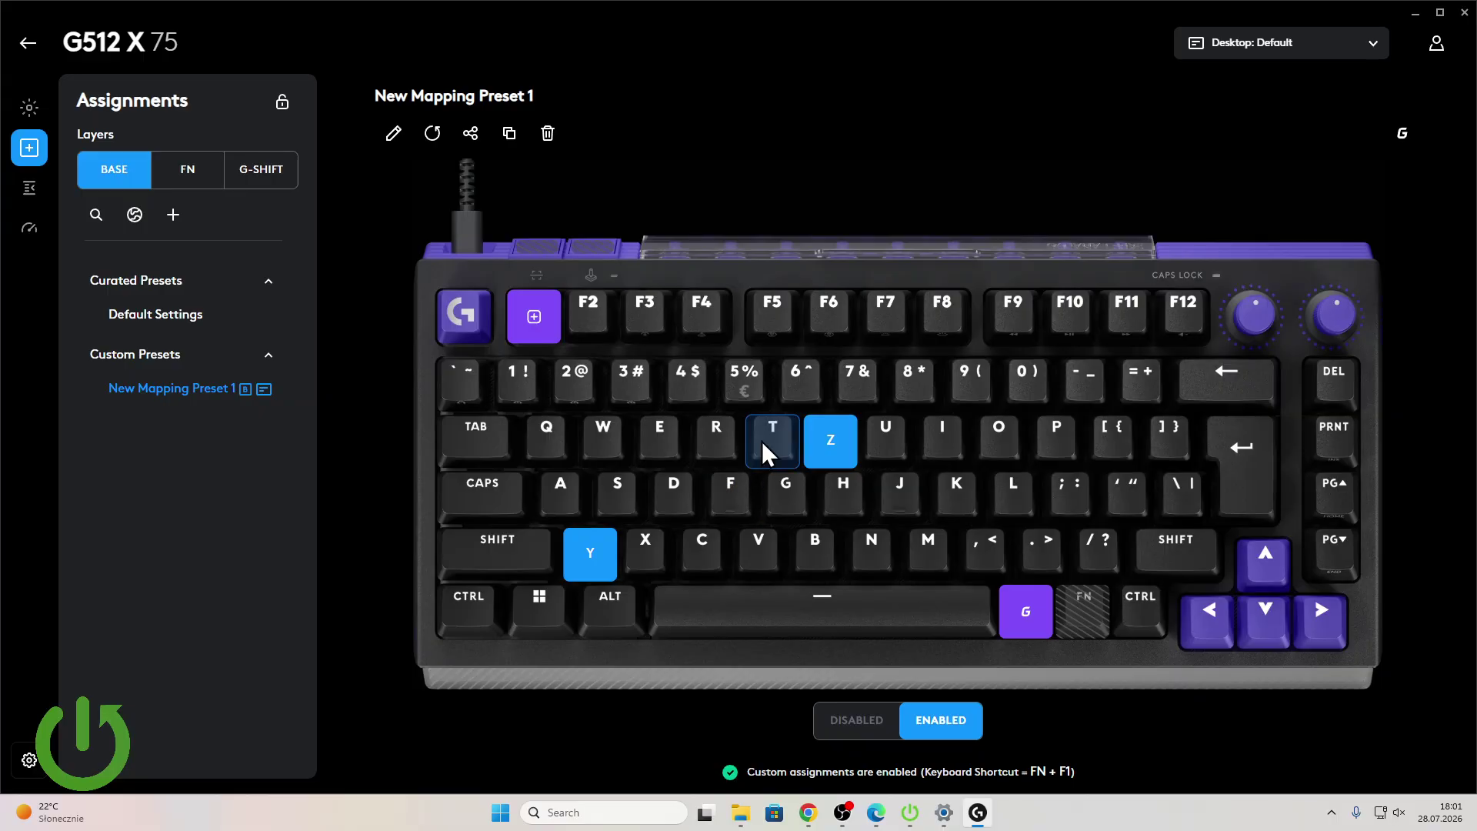
Step: Open the remap settings of the F key and examine the assignable actions in the Actions category
{"action": "left_click", "coordinate": [716, 496]}
{"action": "left_click", "coordinate": [765, 489]}
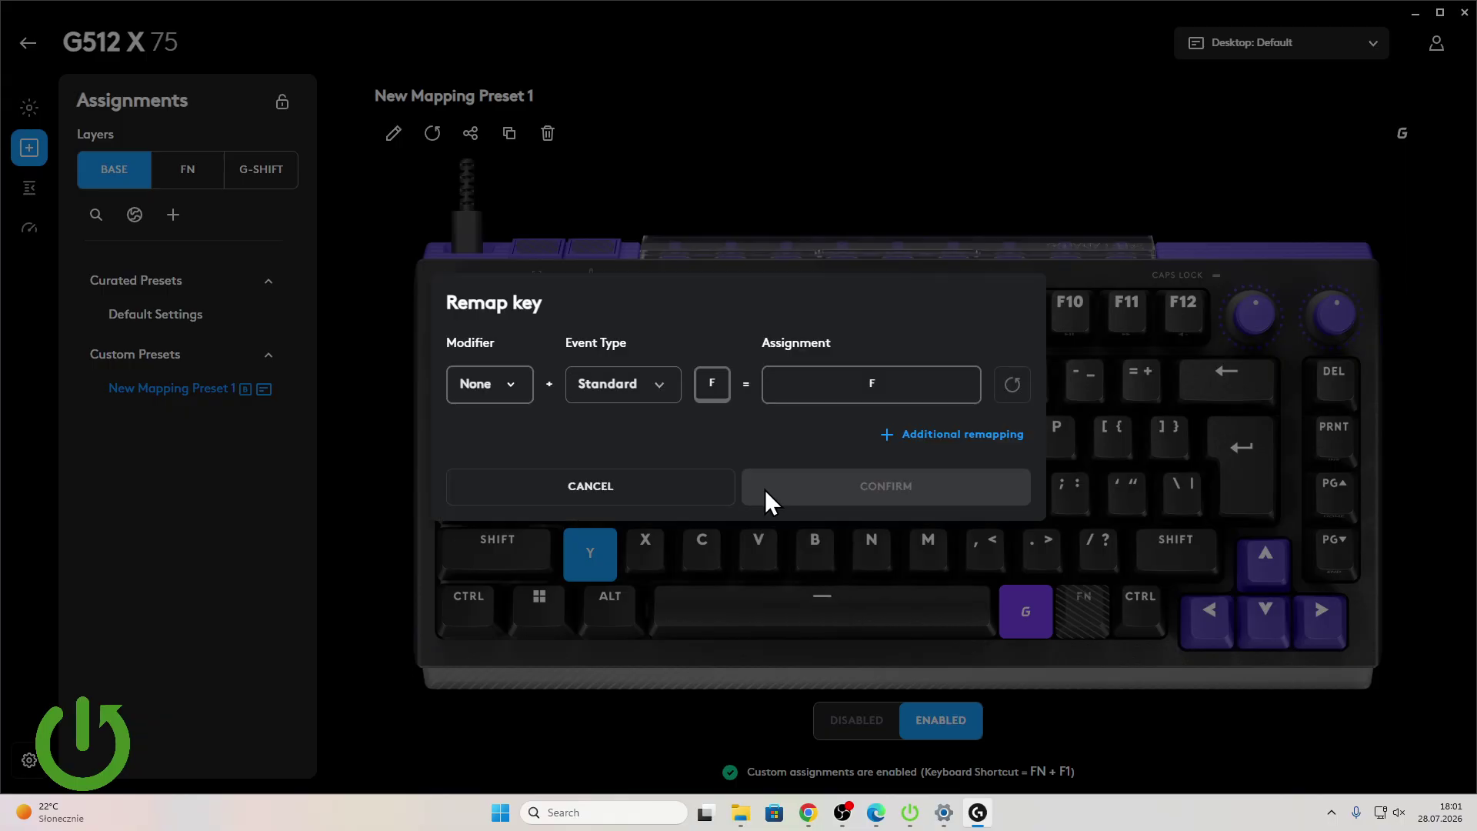
{"action": "left_click", "coordinate": [908, 385]}
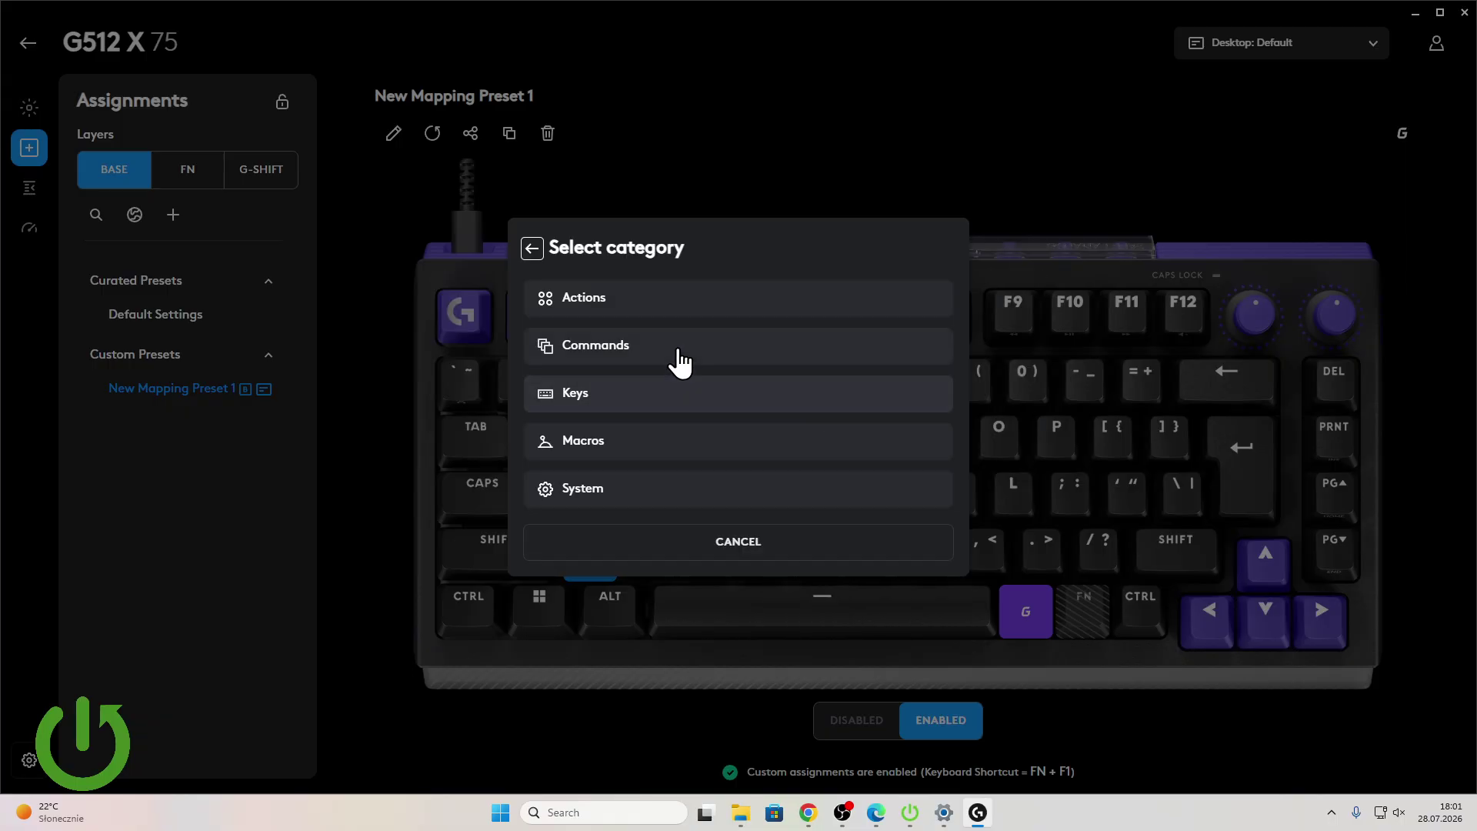
{"action": "left_click", "coordinate": [655, 315]}
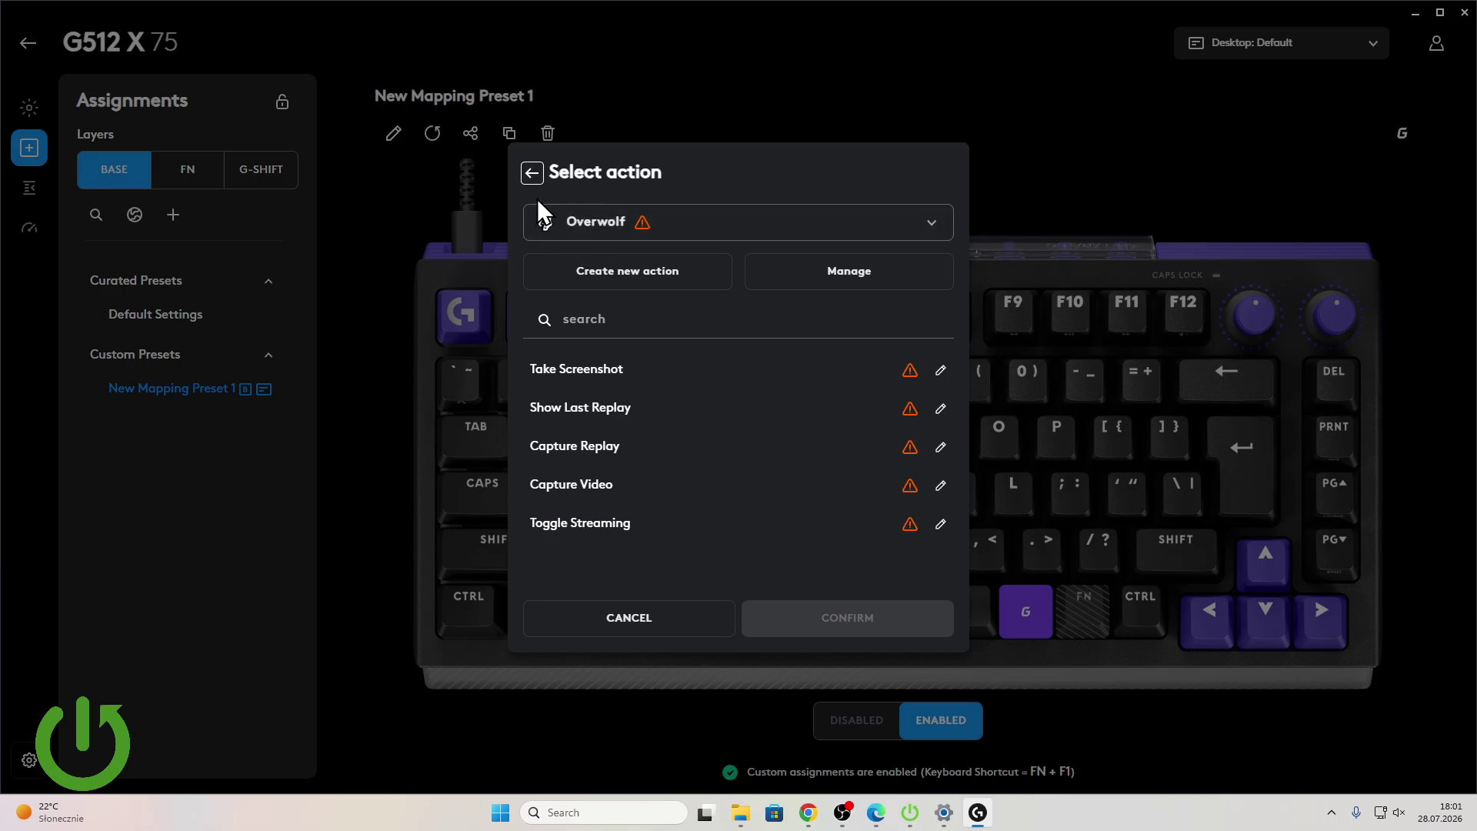
{"action": "left_click", "coordinate": [532, 173]}
Step: Examine the list of shortcut commands in the Commands category for the F key
{"action": "left_click", "coordinate": [606, 352]}
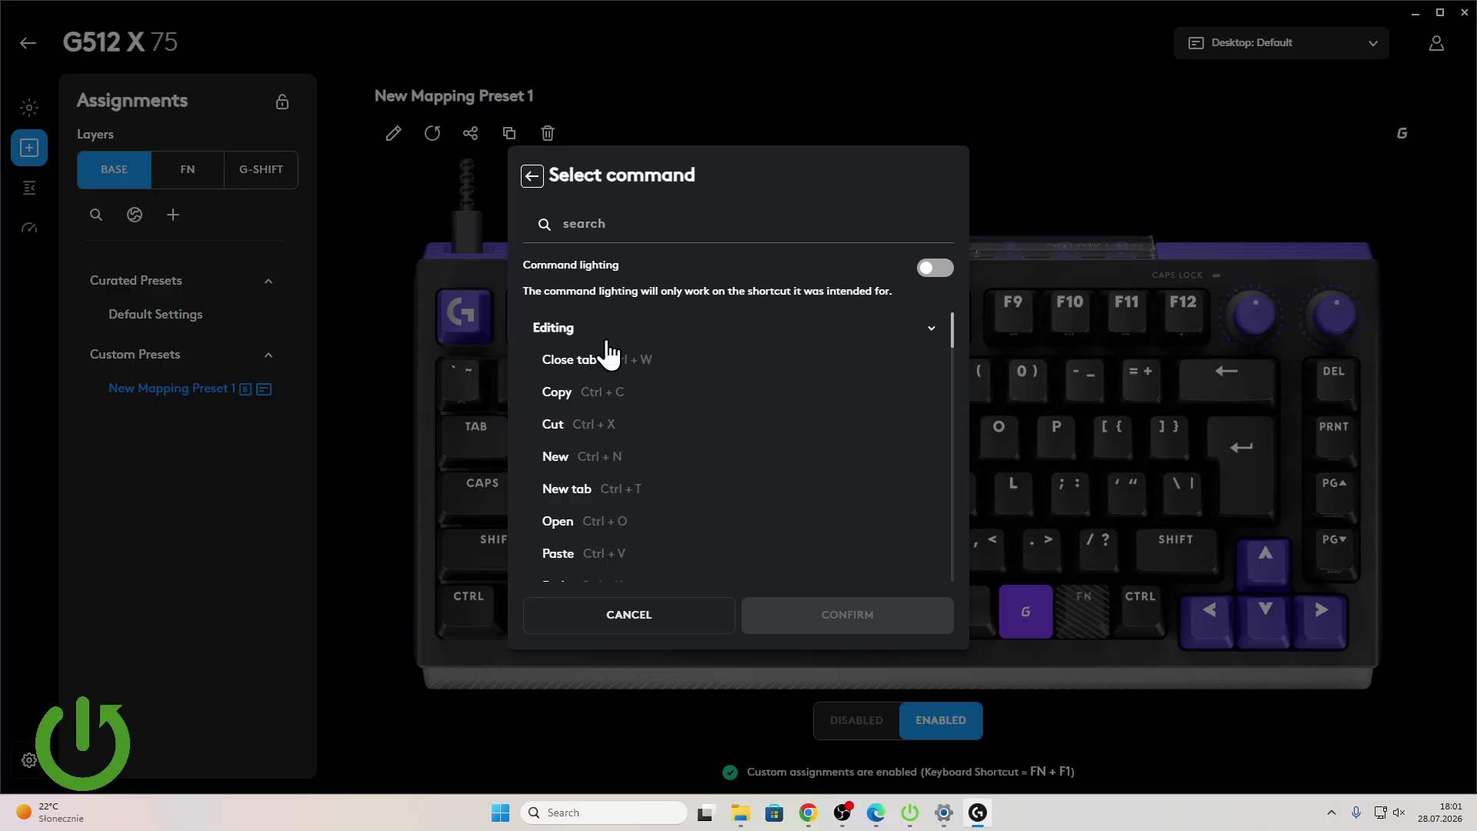
{"action": "scroll", "coordinate": [631, 414], "scroll_direction": "down", "scroll_amount": 10}
{"action": "scroll", "coordinate": [631, 413], "scroll_direction": "down", "scroll_amount": 4}
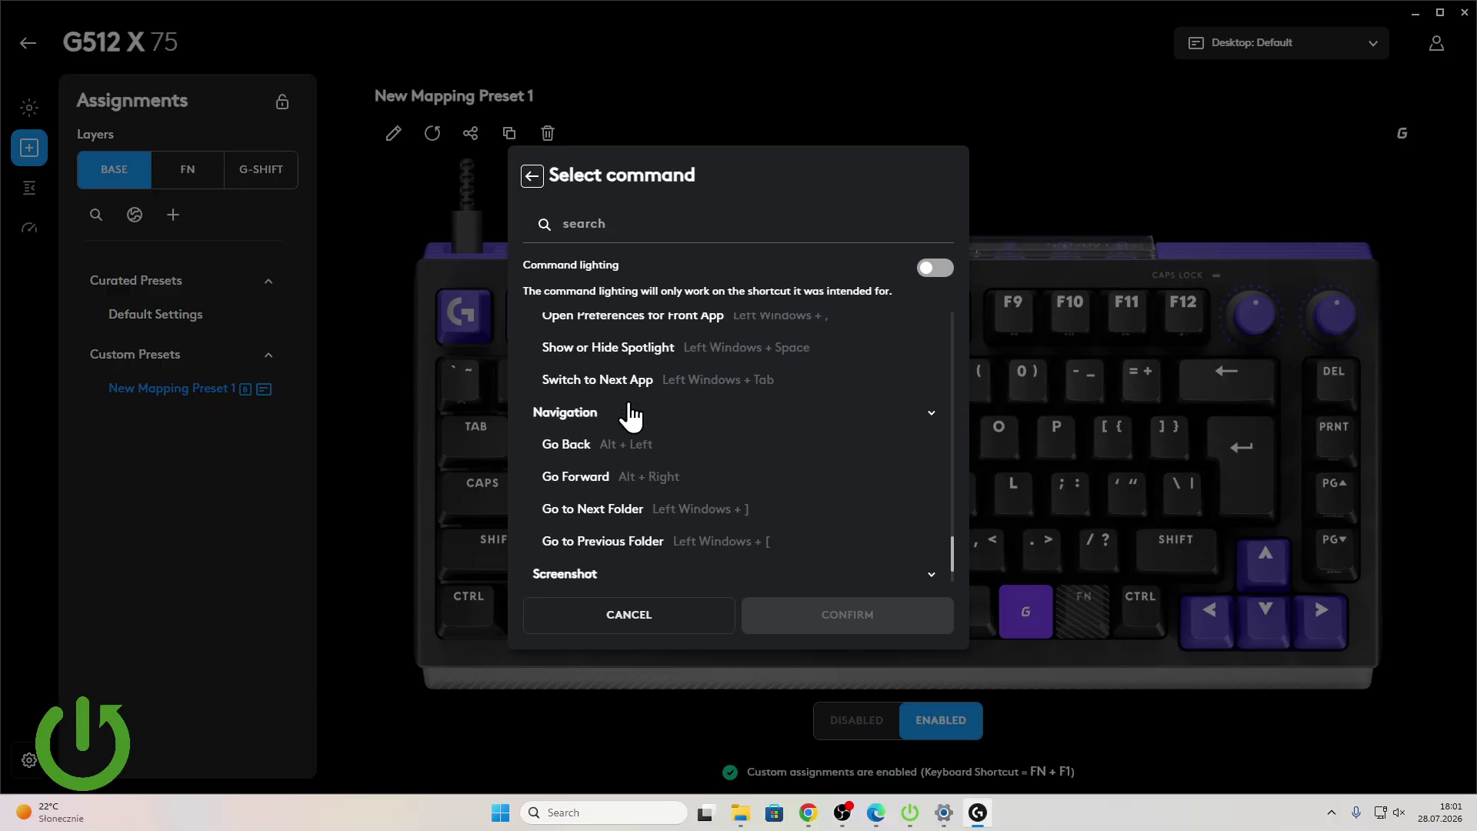
{"action": "scroll", "coordinate": [626, 320], "scroll_direction": "up", "scroll_amount": 20}
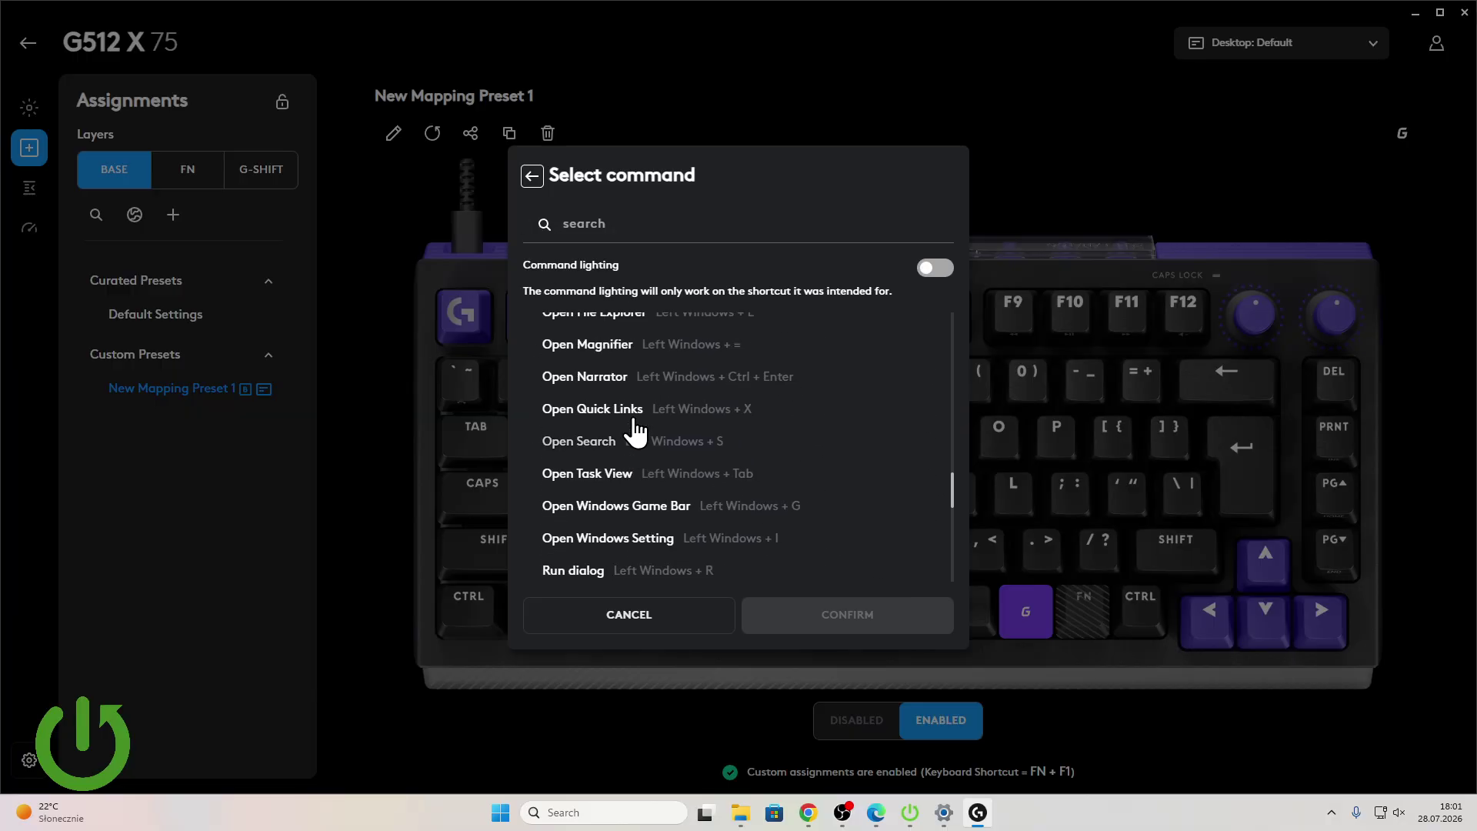
{"action": "left_click", "coordinate": [533, 177]}
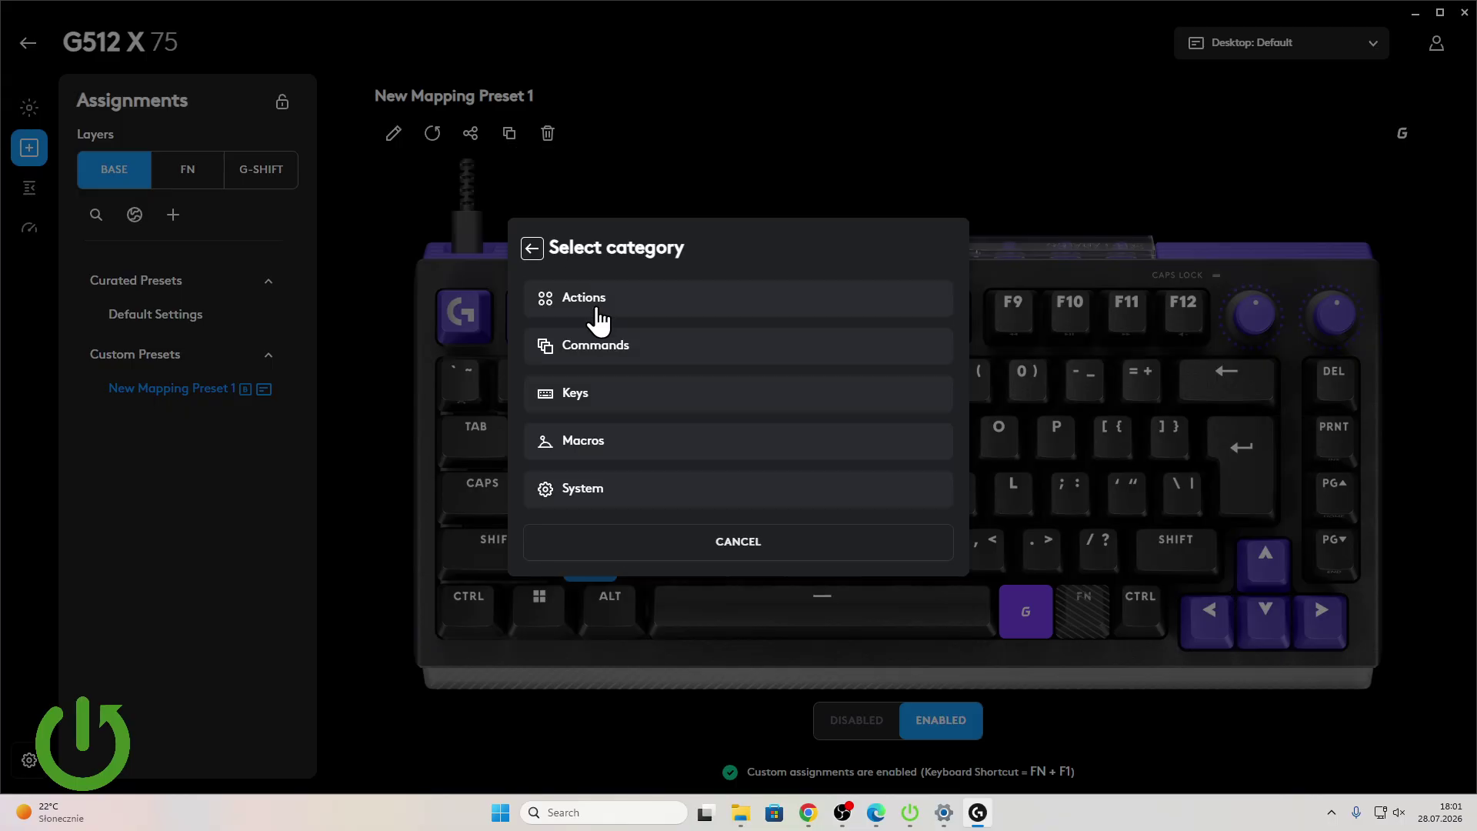
Step: Examine the Macros and System categories for the F key, and leave the remap settings without assigning anything
{"action": "left_click", "coordinate": [644, 446]}
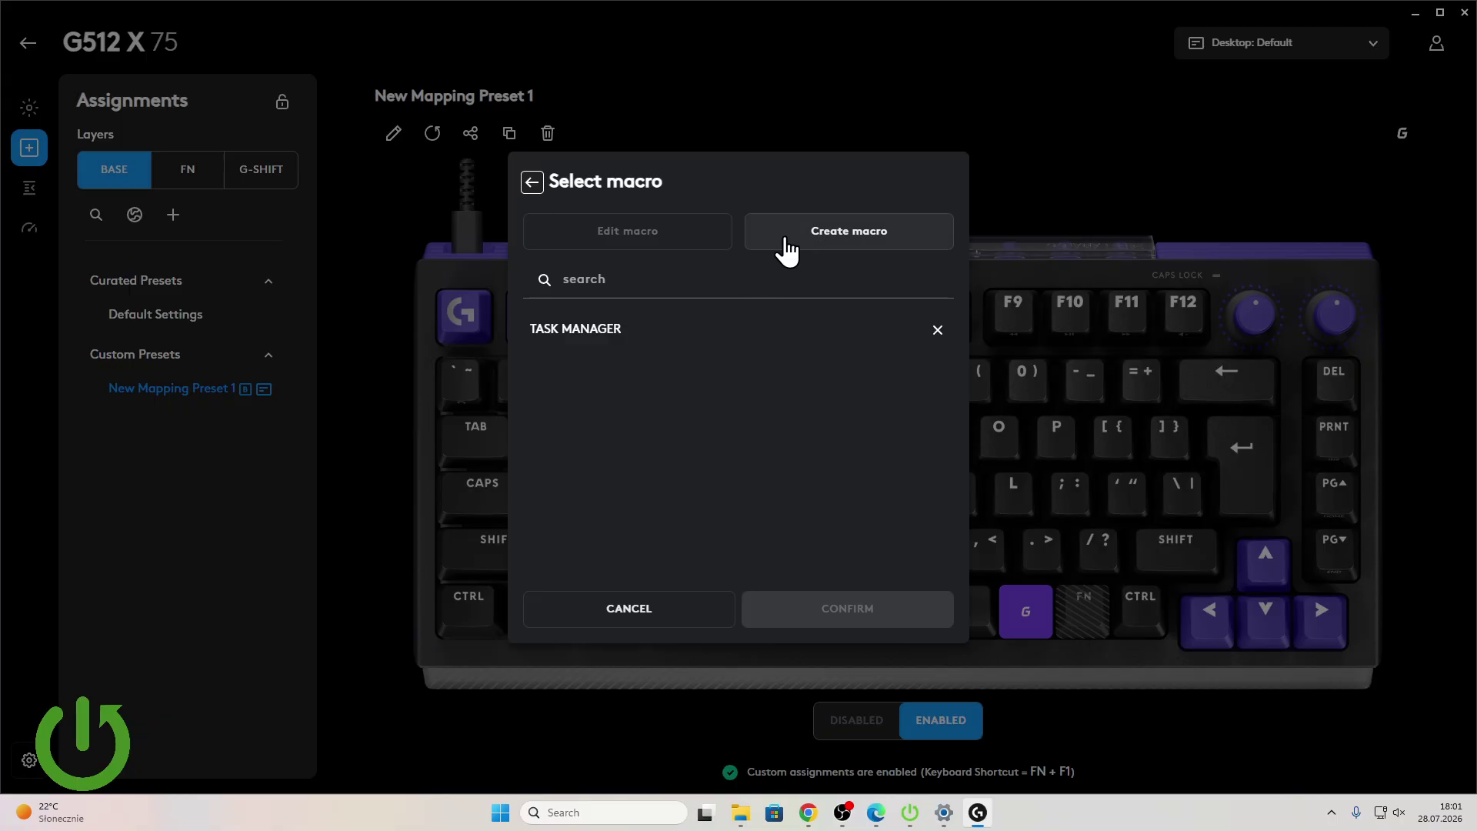
{"action": "left_click", "coordinate": [531, 182]}
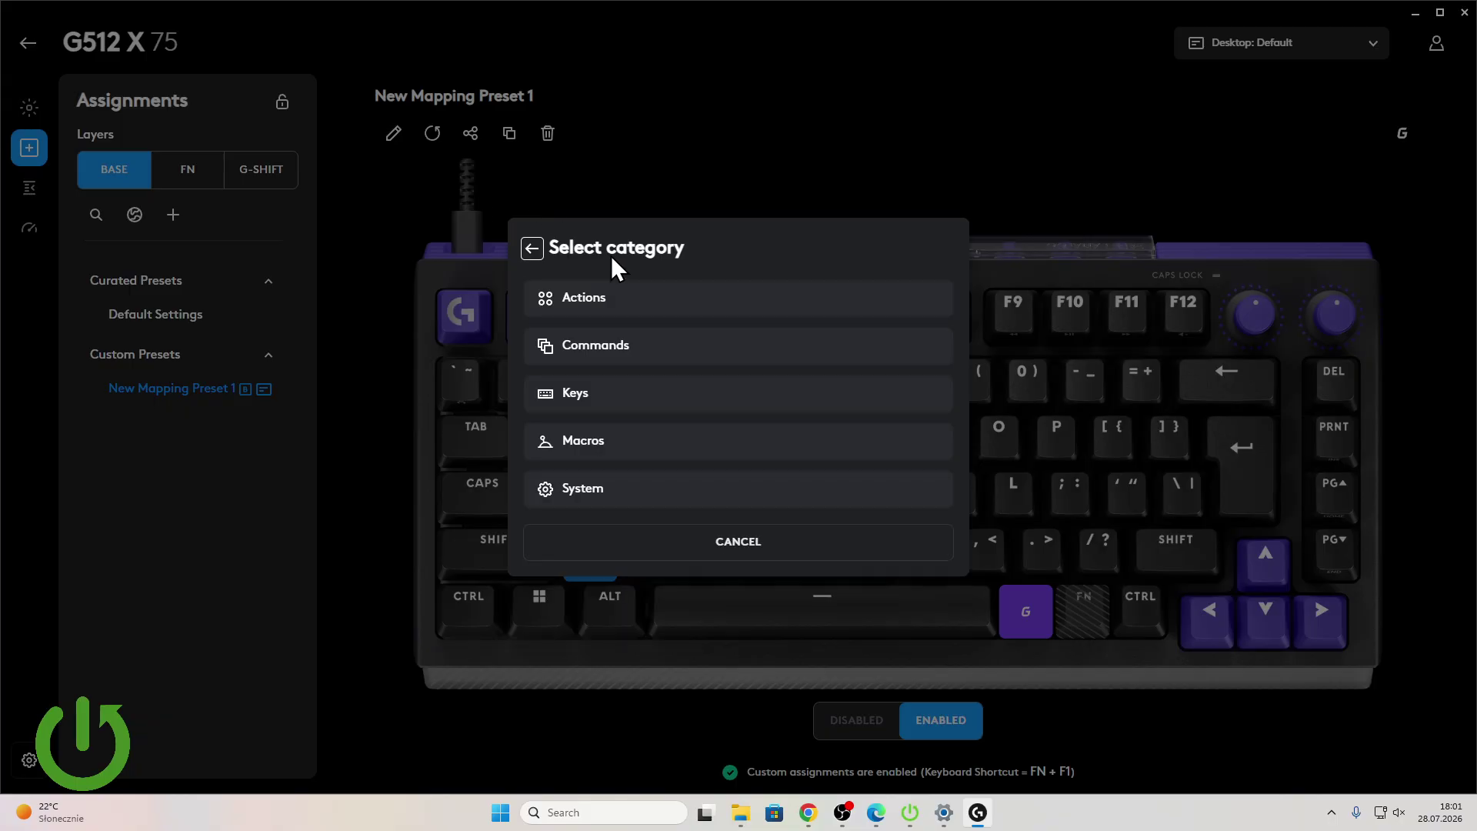
{"action": "left_click", "coordinate": [663, 489]}
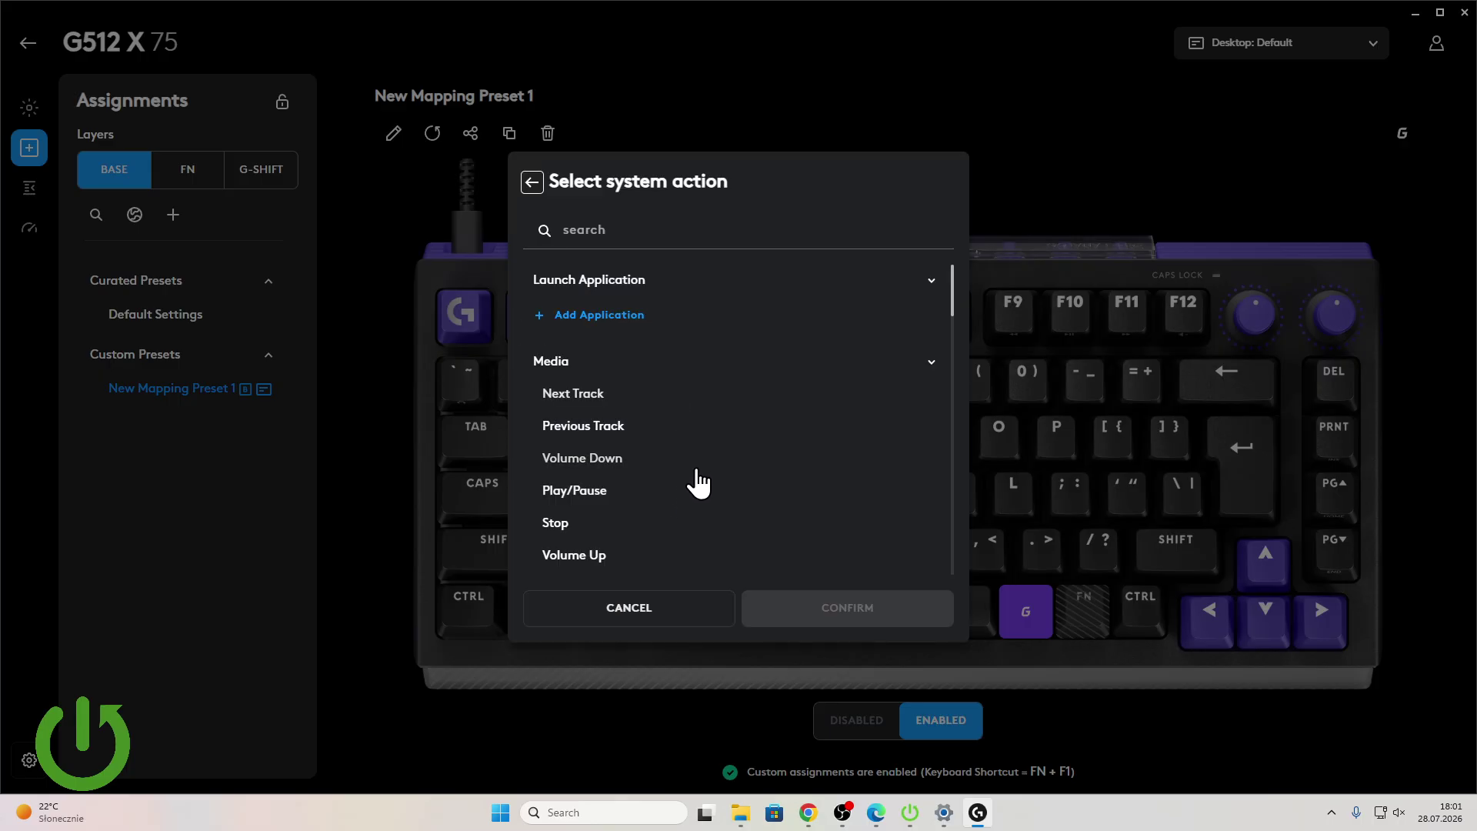
{"action": "scroll", "coordinate": [692, 478], "scroll_direction": "down", "scroll_amount": 15}
{"action": "scroll", "coordinate": [700, 480], "scroll_direction": "up", "scroll_amount": 12}
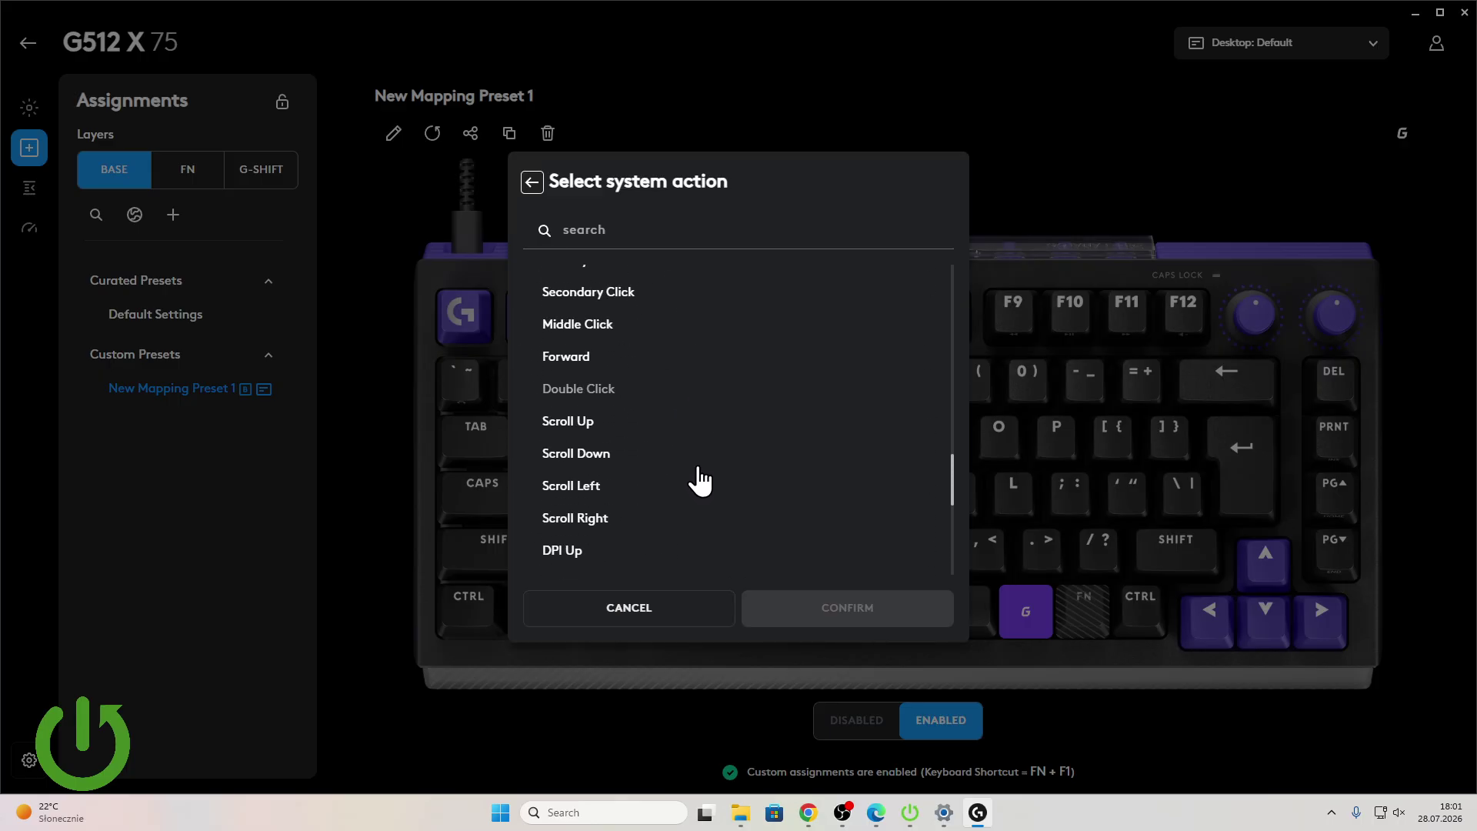
{"action": "scroll", "coordinate": [684, 470], "scroll_direction": "up", "scroll_amount": 3}
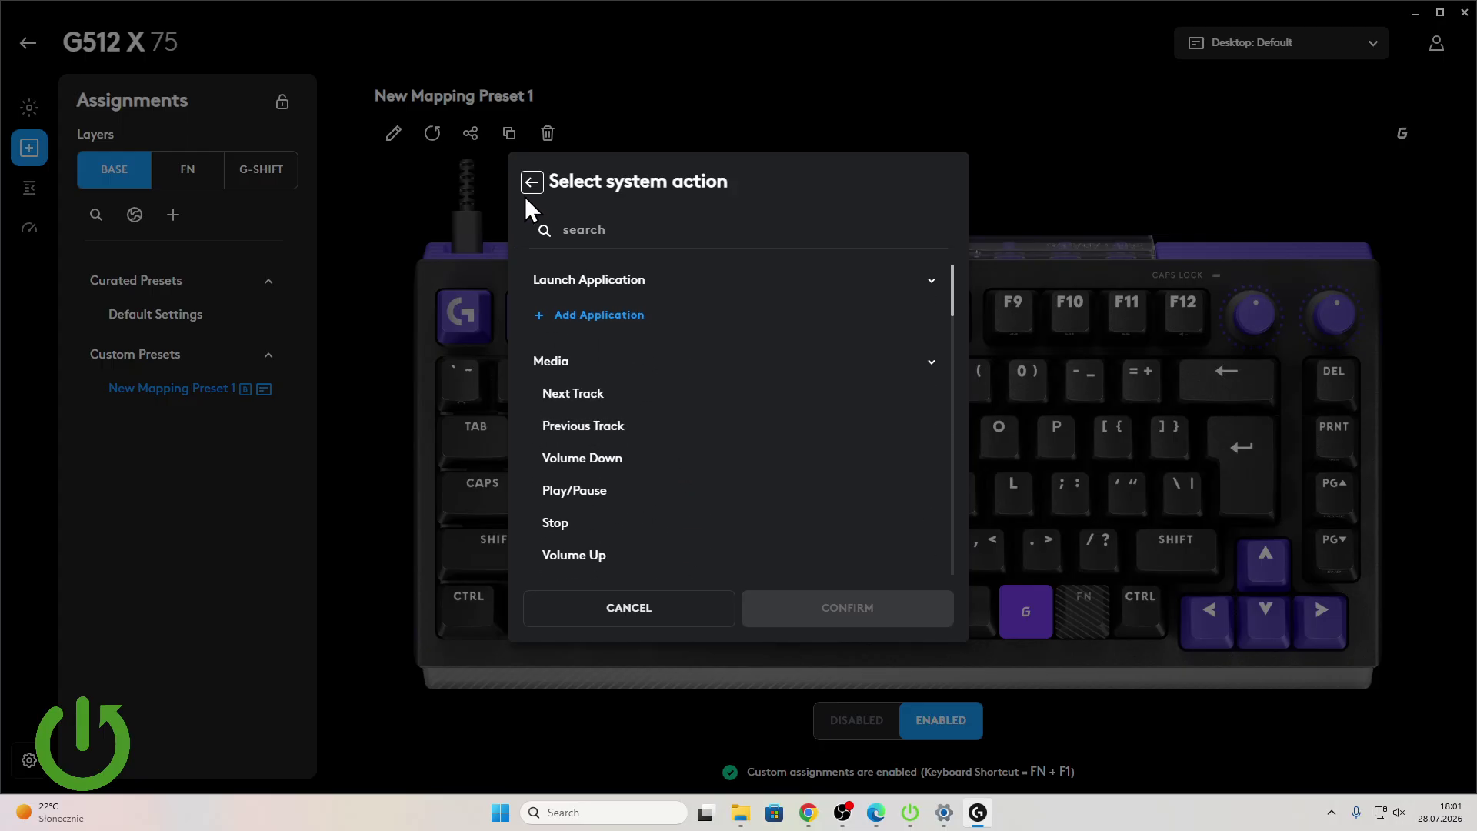
{"action": "scroll", "coordinate": [663, 412], "scroll_direction": "down", "scroll_amount": 5}
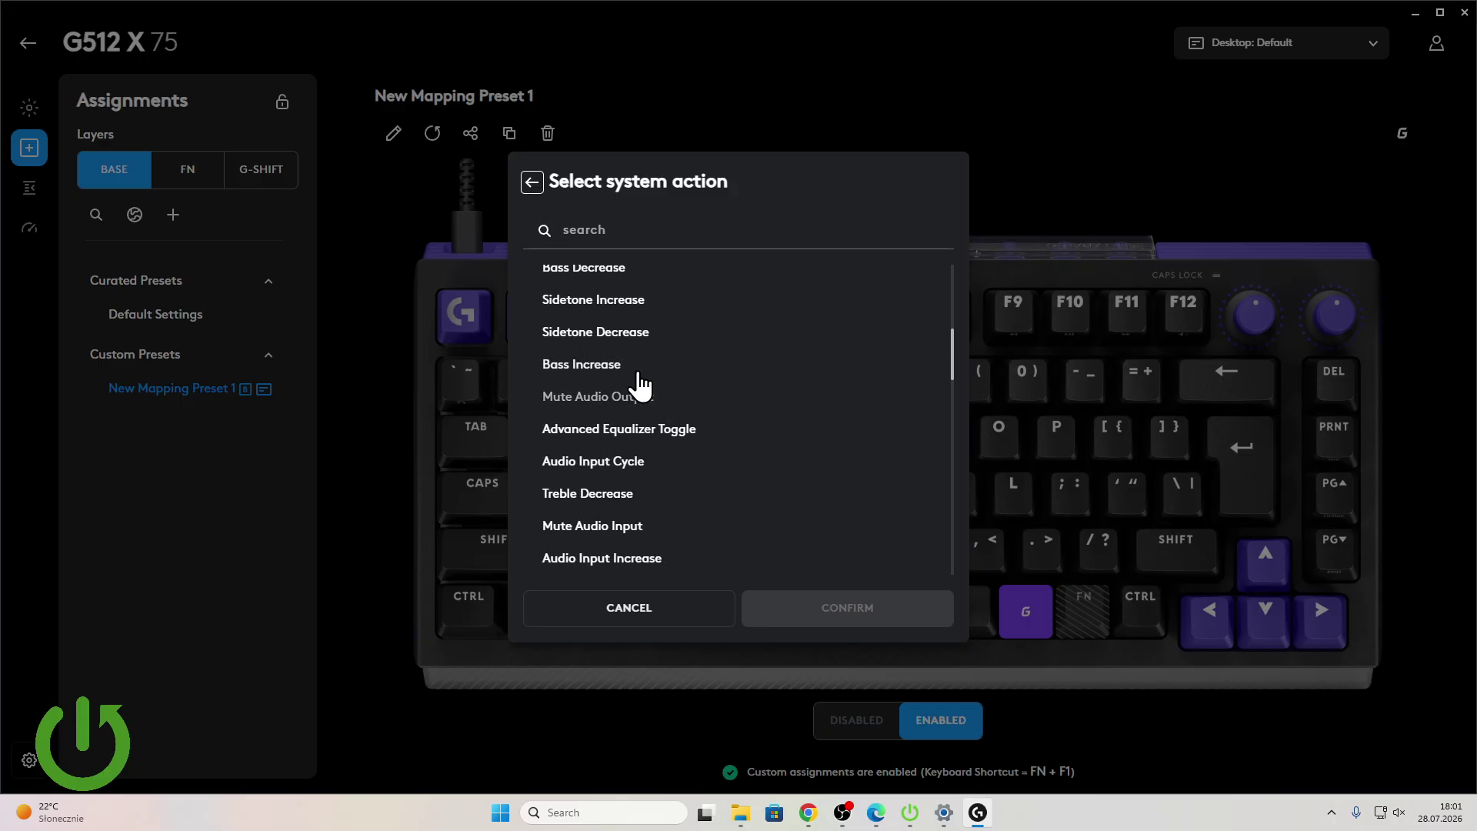
{"action": "left_click", "coordinate": [537, 184]}
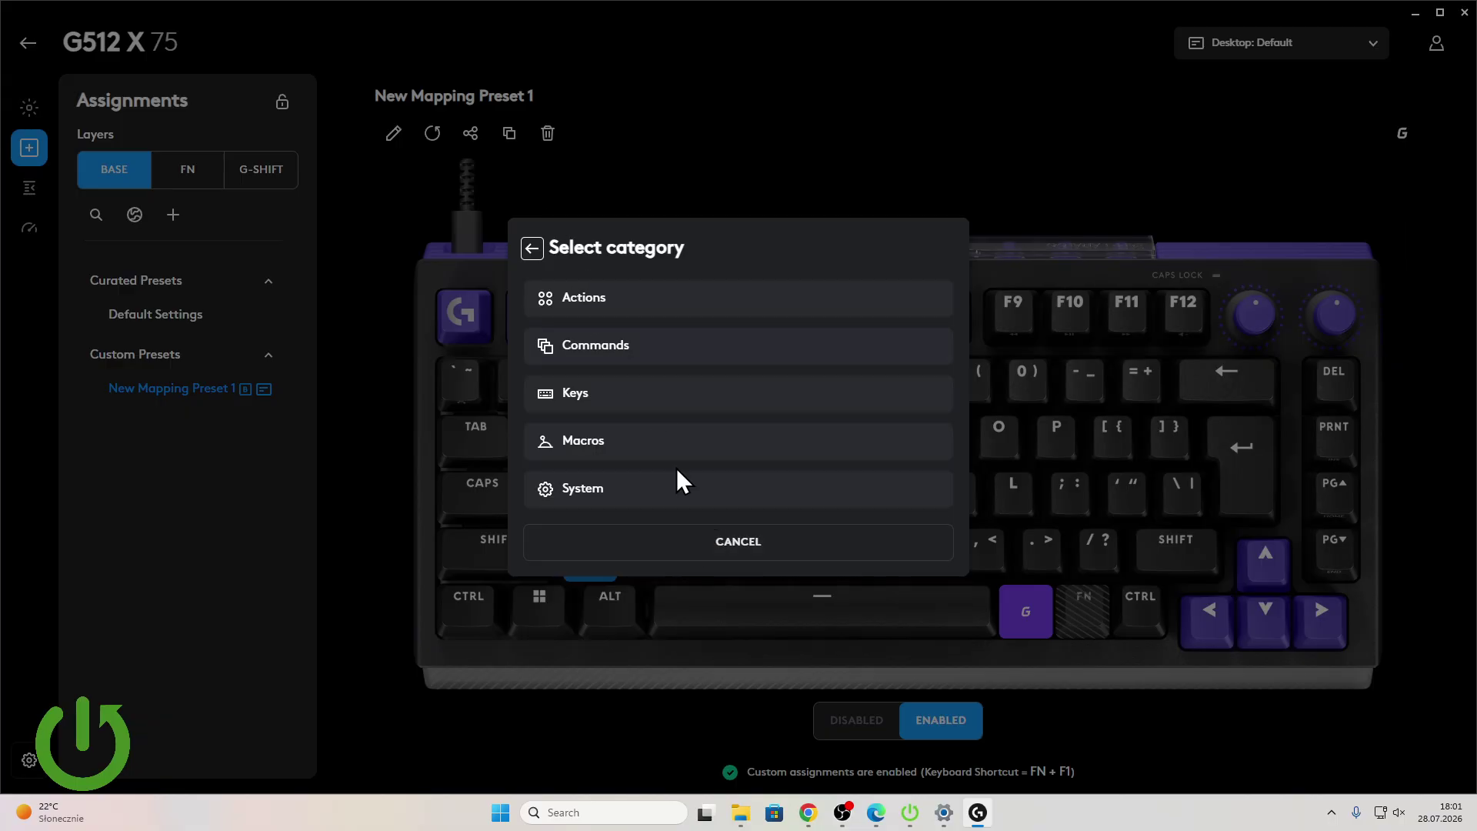
{"action": "left_click", "coordinate": [533, 252]}
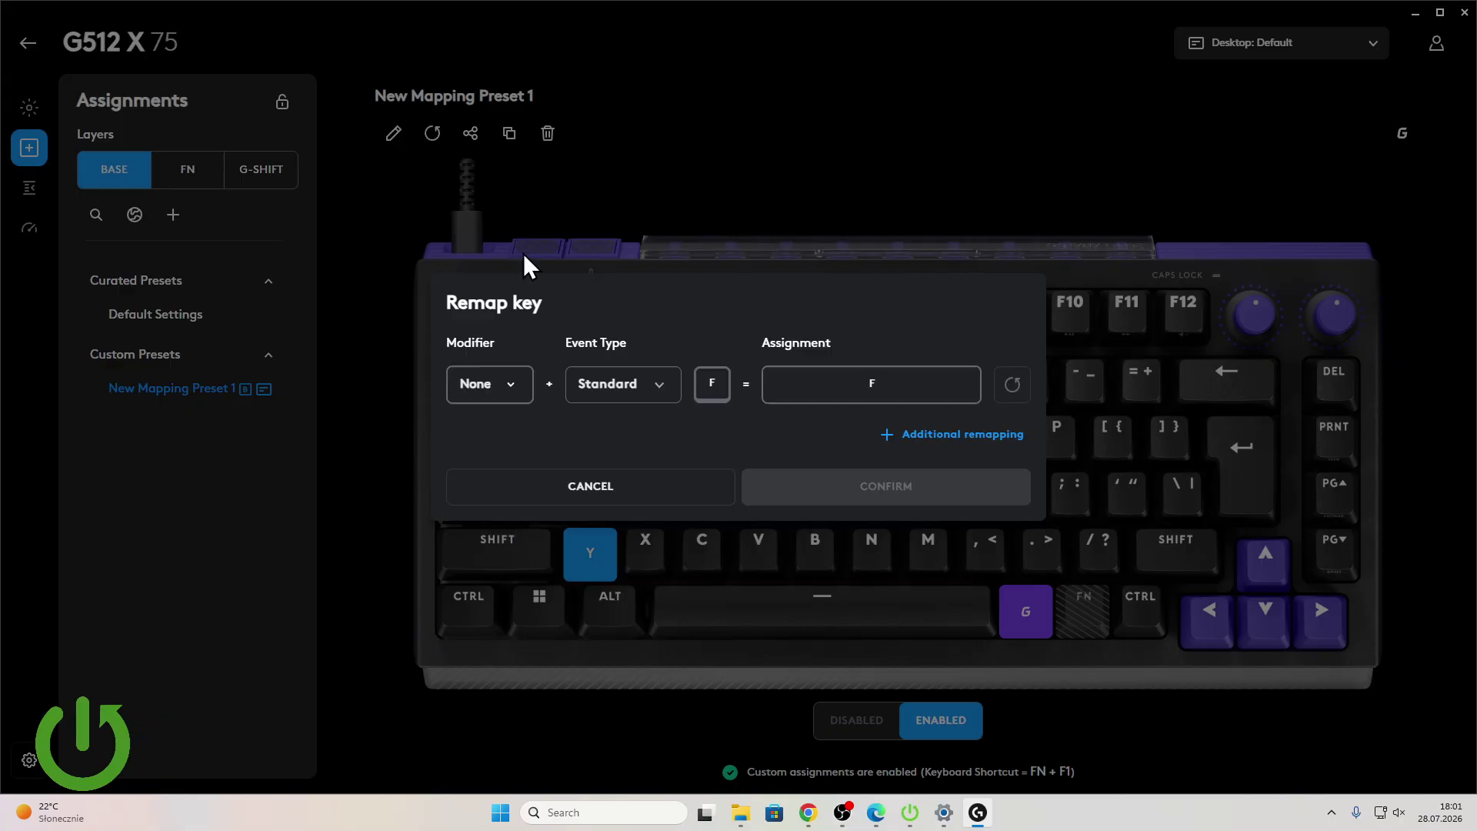
{"action": "left_click", "coordinate": [715, 488]}
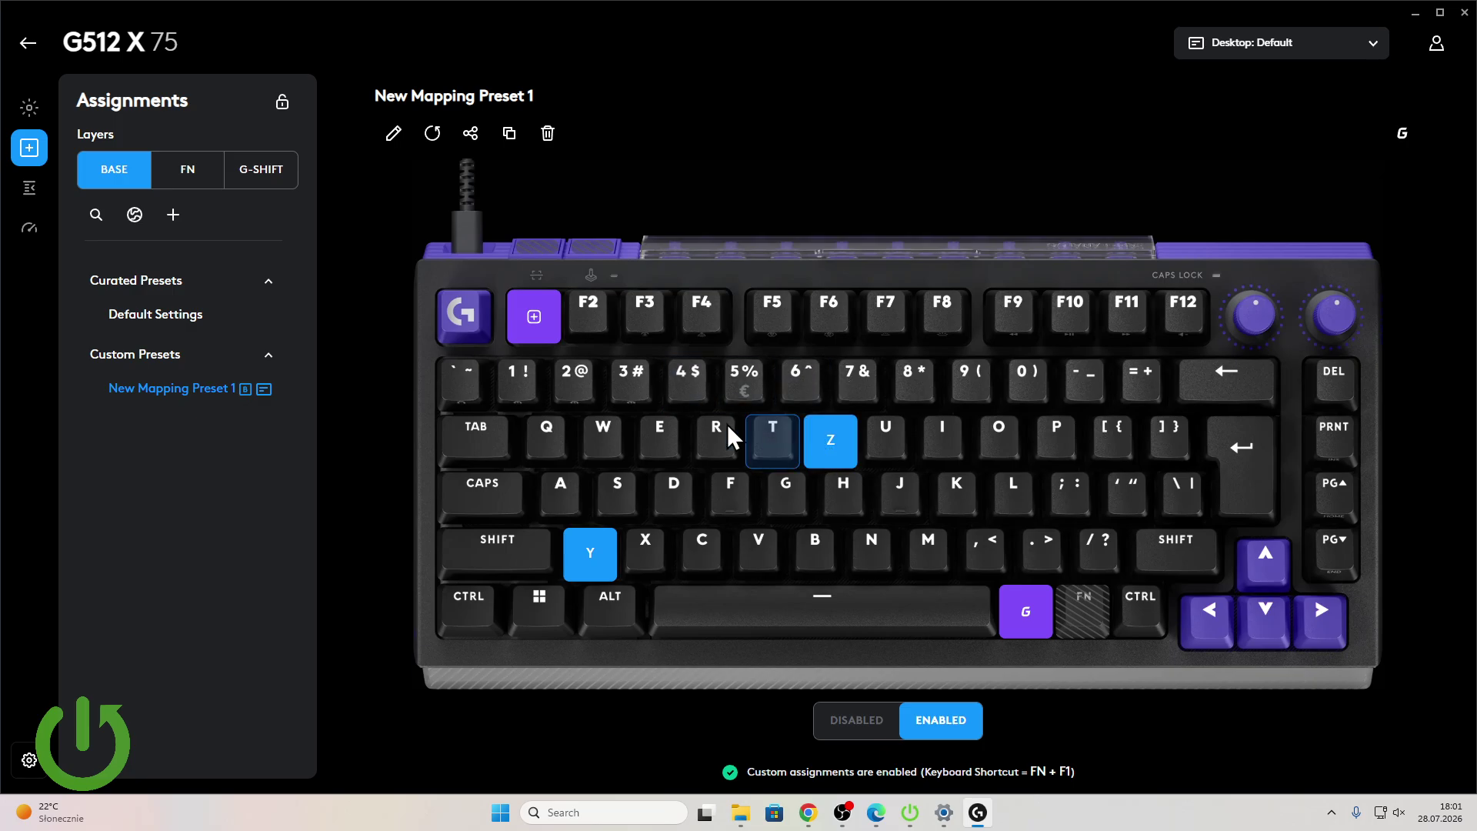
Step: View the FN layer assignments and the LIGHTSYNC settings, and return to the device overview
{"action": "left_click", "coordinate": [187, 169]}
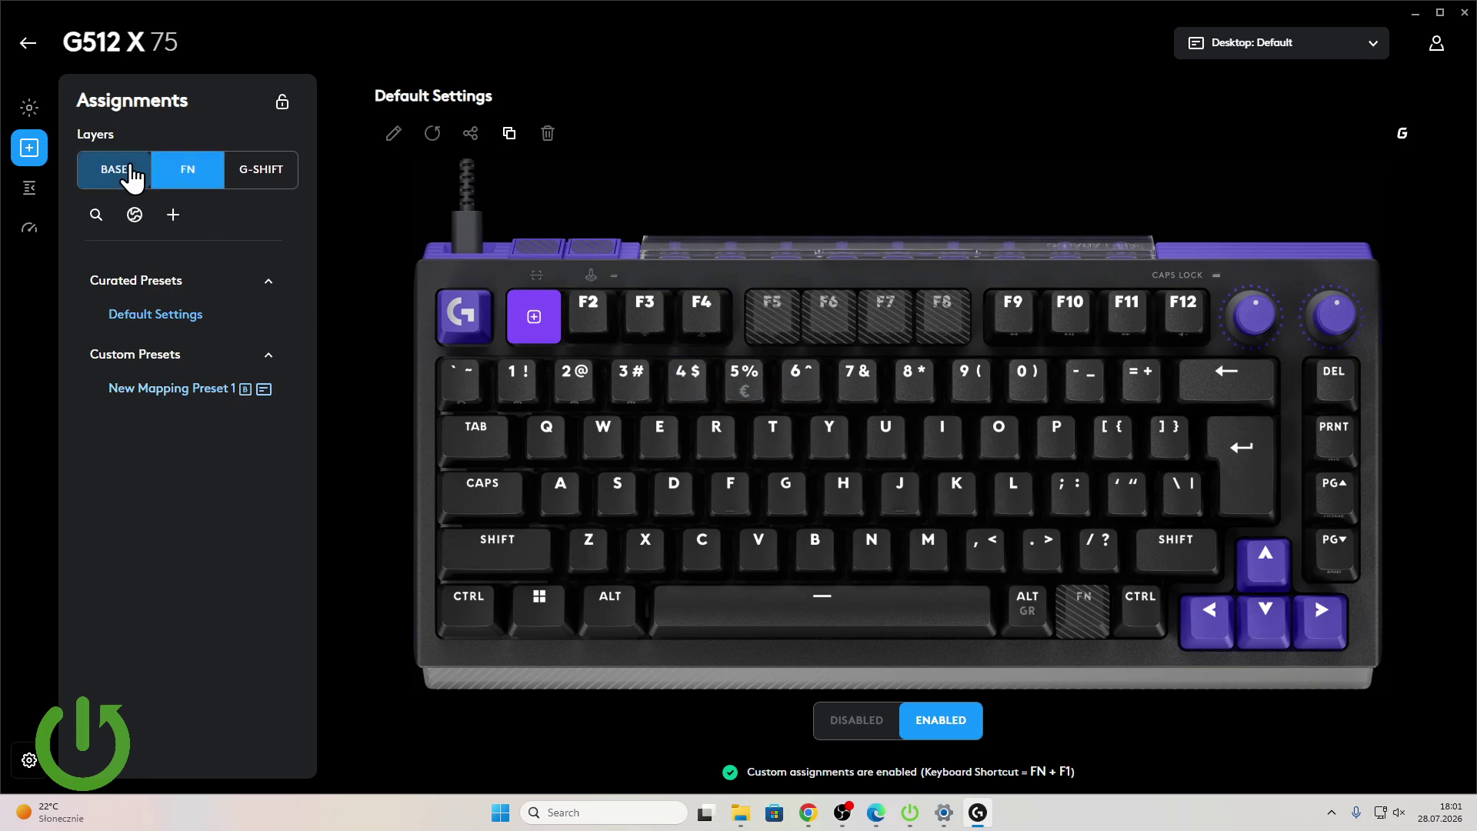
{"action": "left_click", "coordinate": [115, 171]}
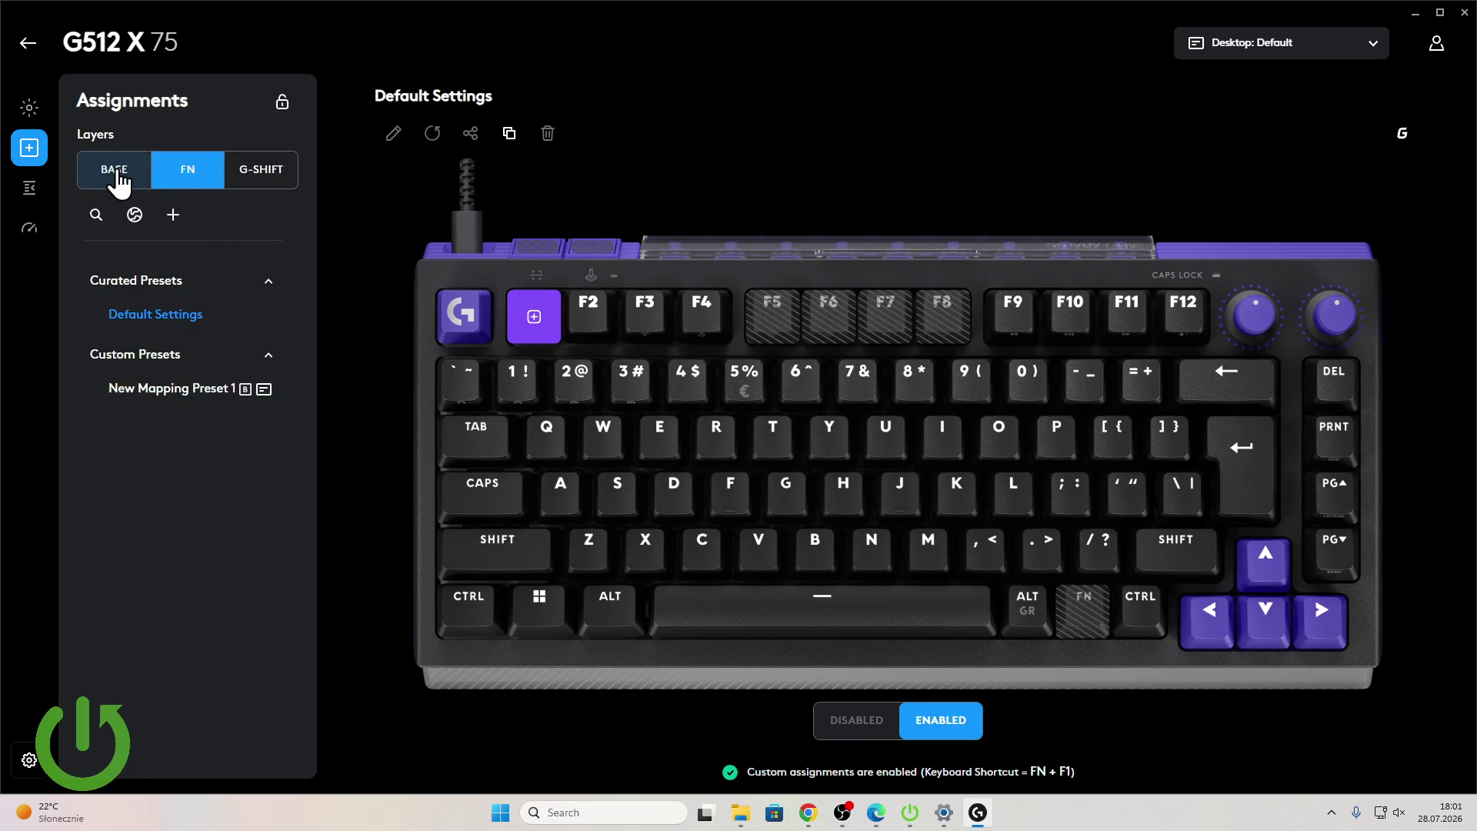
{"action": "left_click", "coordinate": [30, 107]}
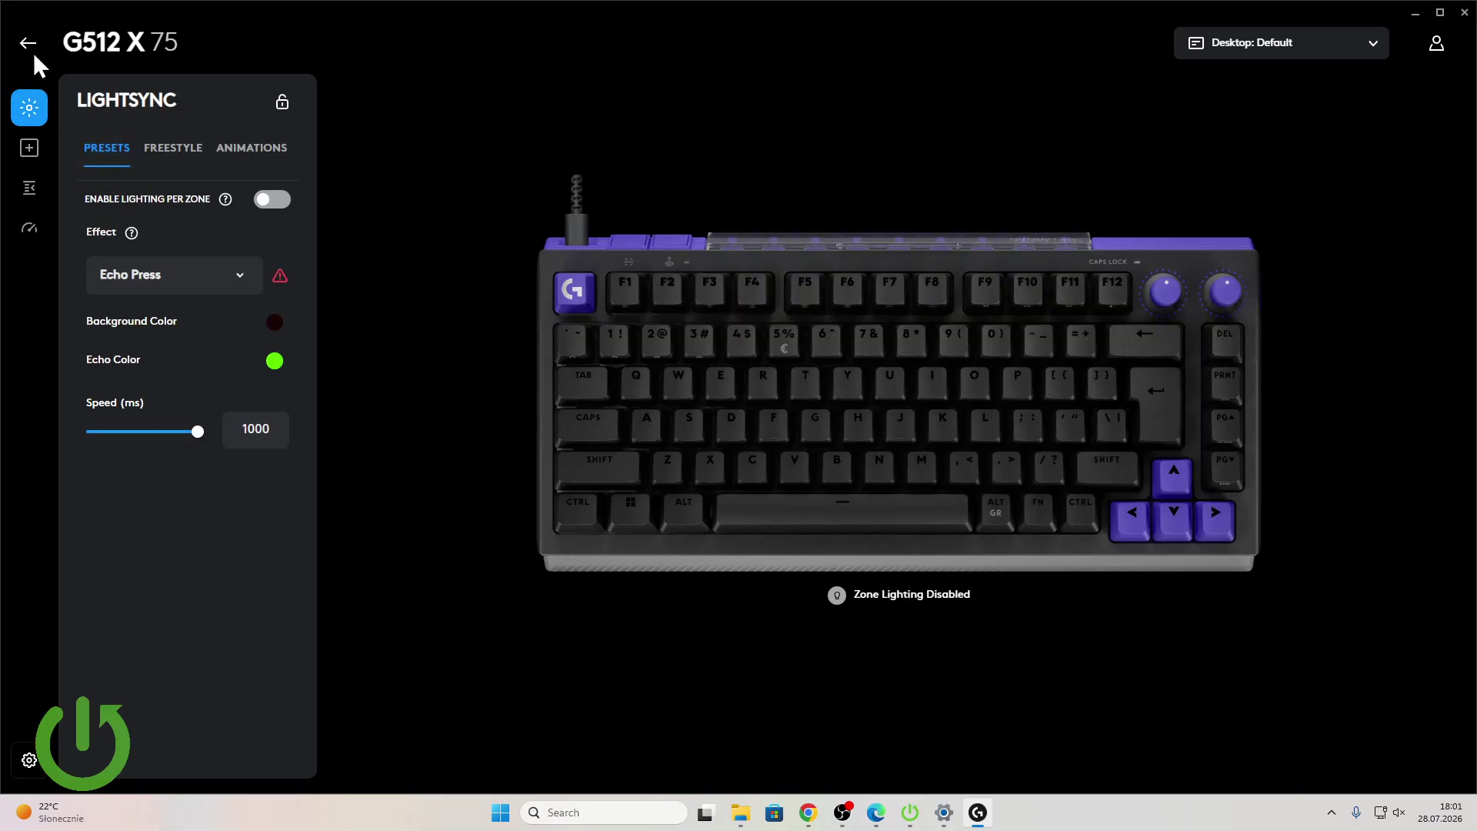
{"action": "left_click", "coordinate": [29, 44]}
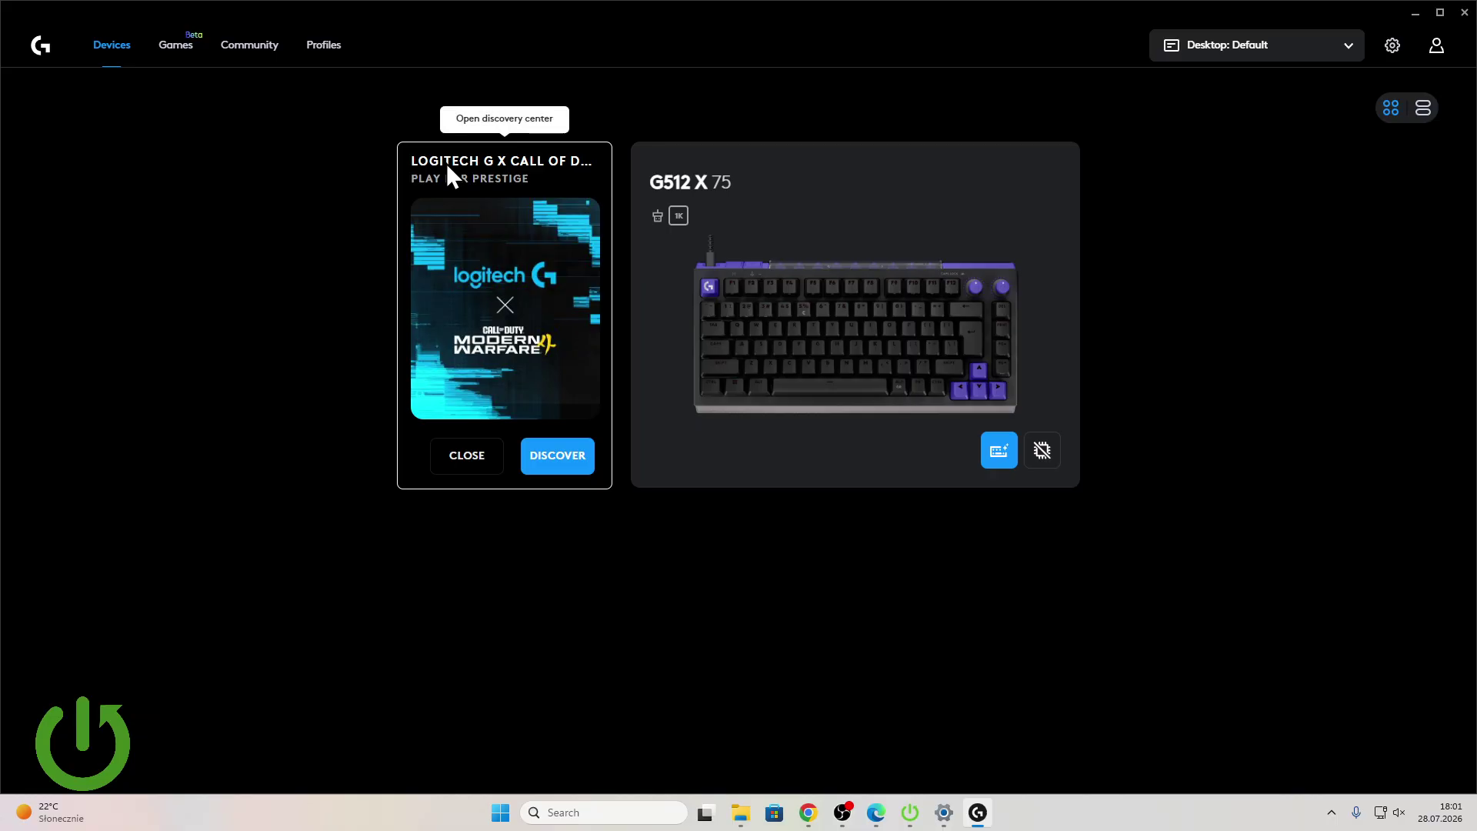